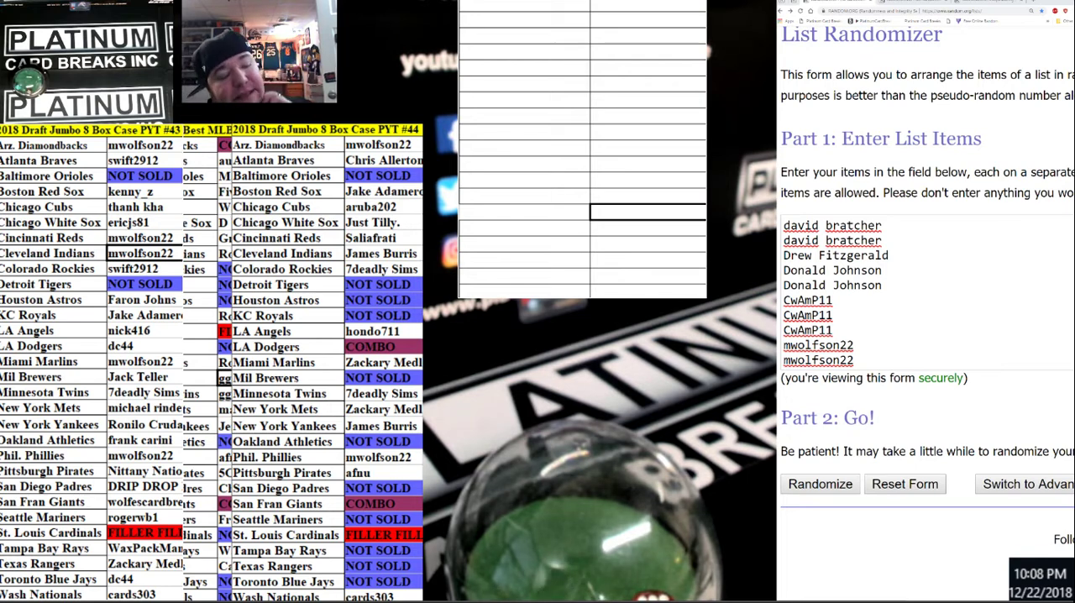
# - Drag the spreadsheet panel's edge so more rows of the name and team assignments show
pyautogui.moveTo(492, 376)
pyautogui.mouseDown()
pyautogui.moveTo(614, 334)
pyautogui.moveTo(569, 397)
pyautogui.mouseUp()
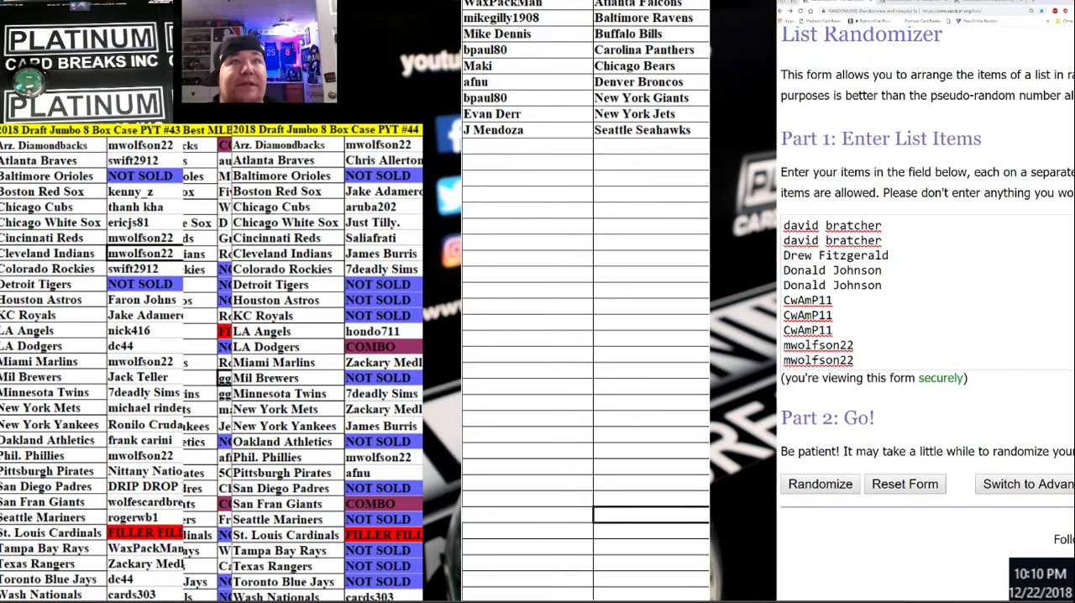
pyautogui.scroll(-10, 840, 294)
pyautogui.click(840, 348)
pyautogui.hotkey('shift', 'Up')
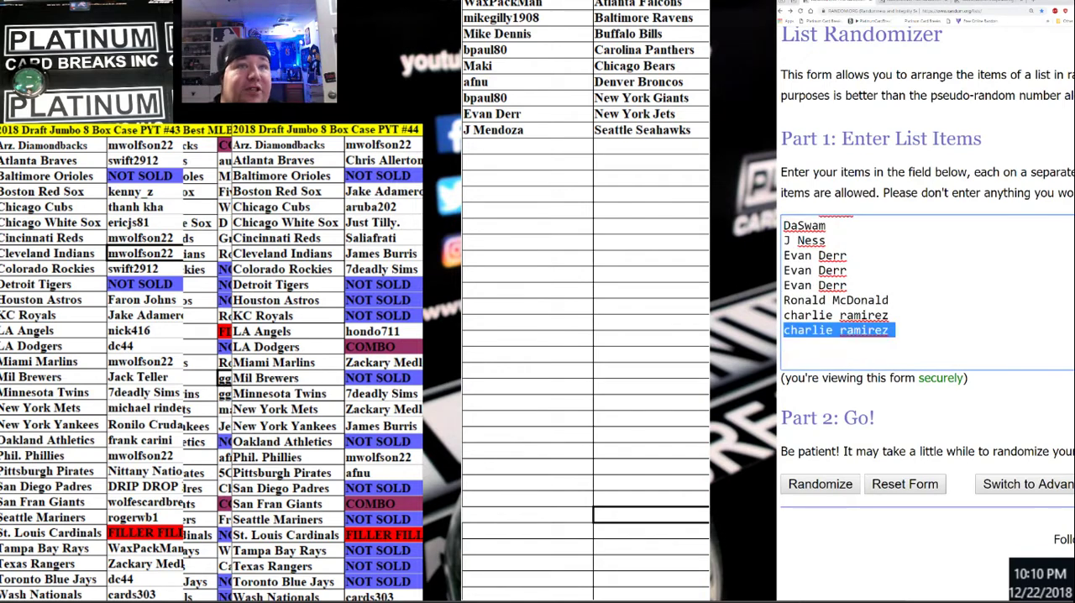
pyautogui.press('BackSpace')
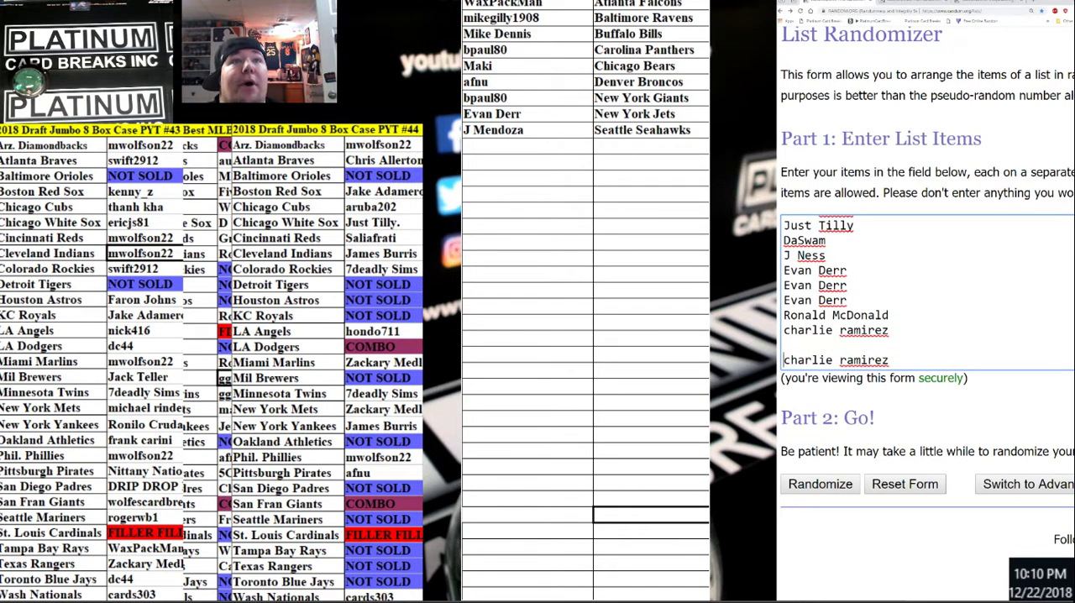
pyautogui.press('BackSpace')
pyautogui.hotkey('ctrl', 'Home')
# - Bring up the team-list randomizer zoomed out, with a taller list entry box
pyautogui.hotkey('ctrl', 'Tab')
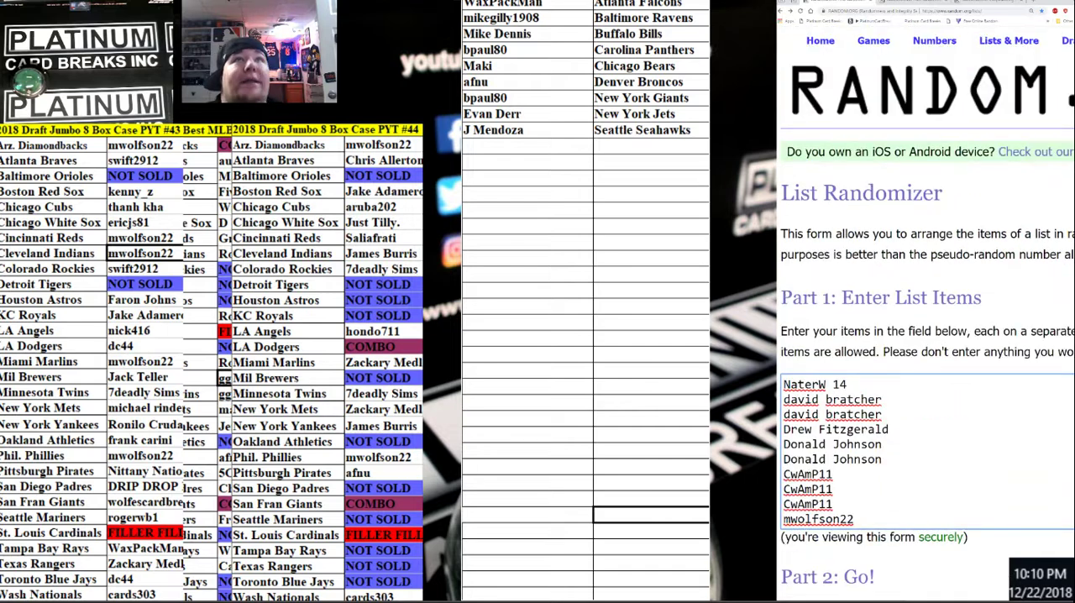
pyautogui.hotkey('ctrl', 'Tab')
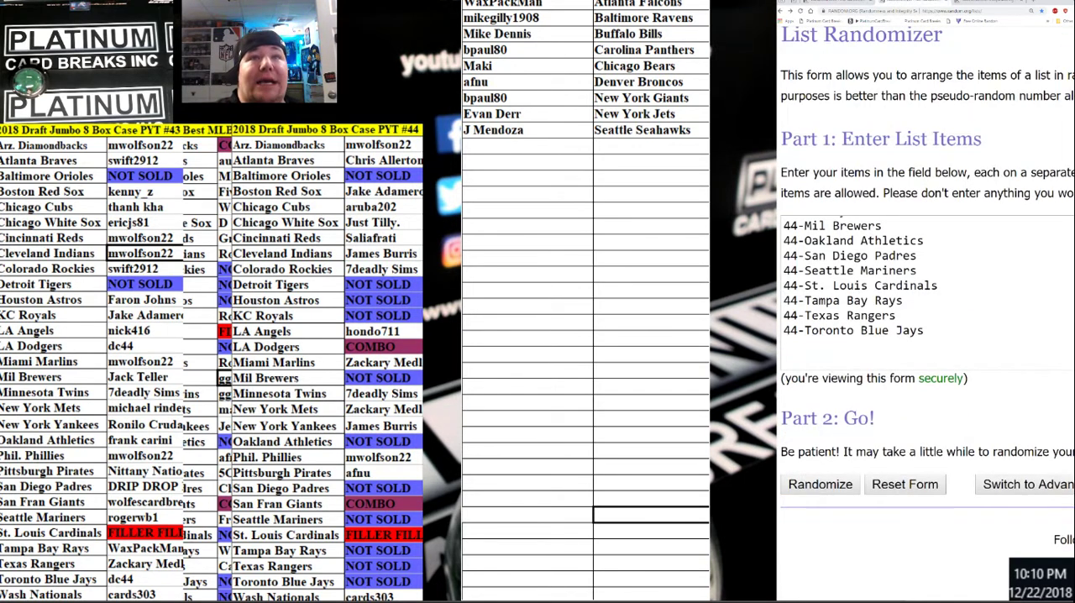
pyautogui.hotkey('ctrl', '-')
pyautogui.hotkey('ctrl', '-')
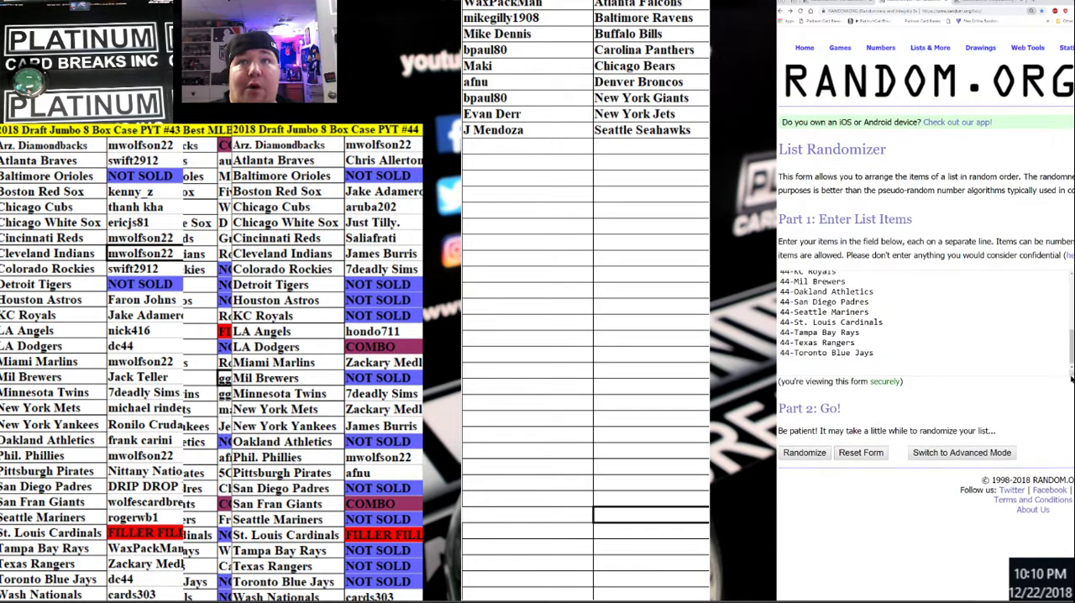
pyautogui.moveTo(1069, 370); pyautogui.dragTo(1068, 588)
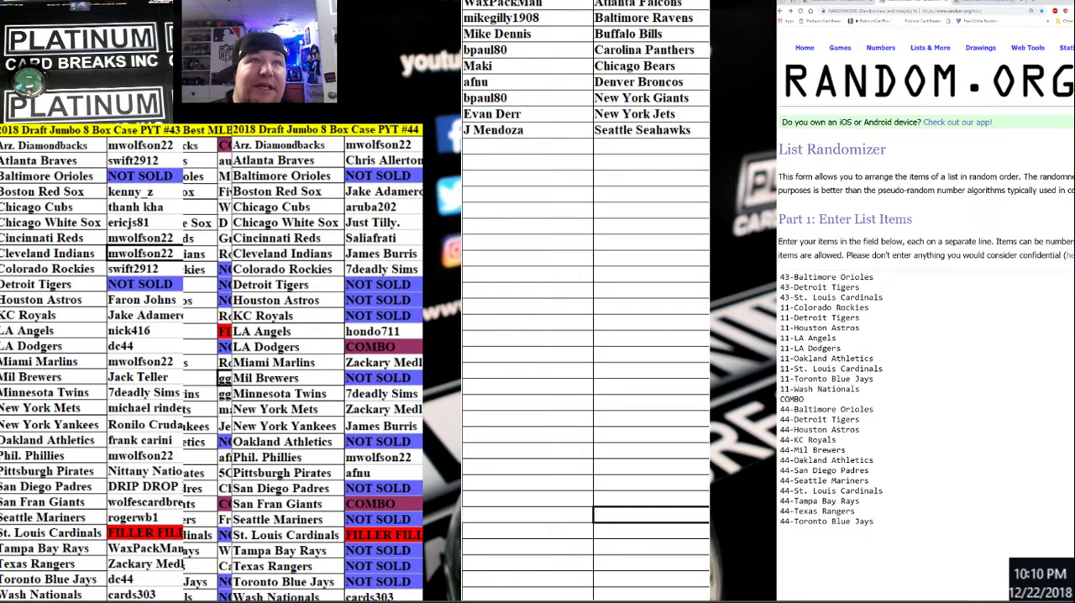
pyautogui.scroll(-5, 833, 272)
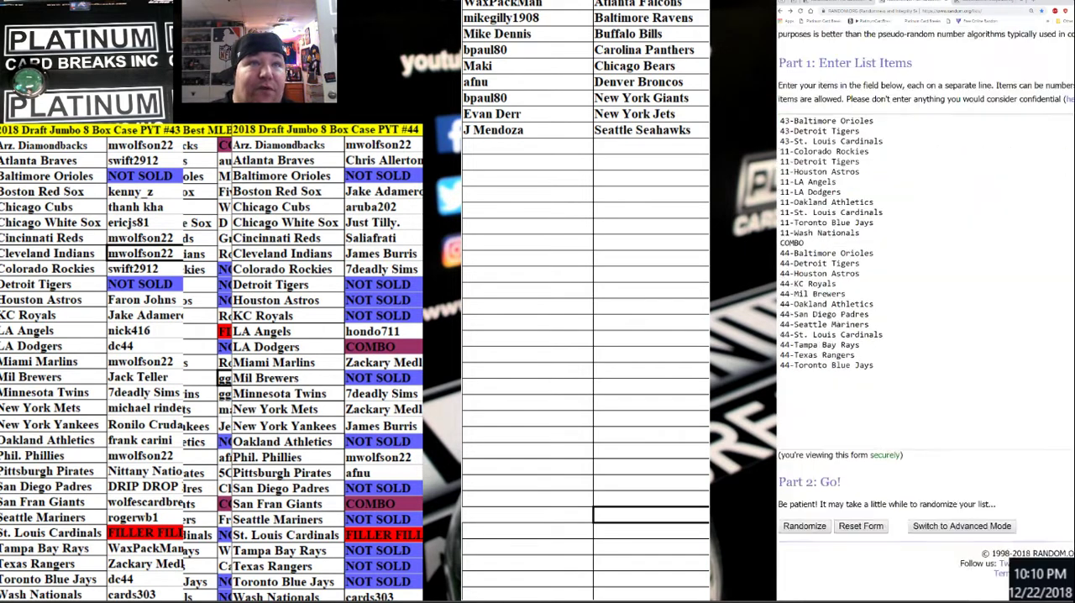
# - Randomize the 25 team spots nine times and select the shuffled result
pyautogui.click(805, 522)
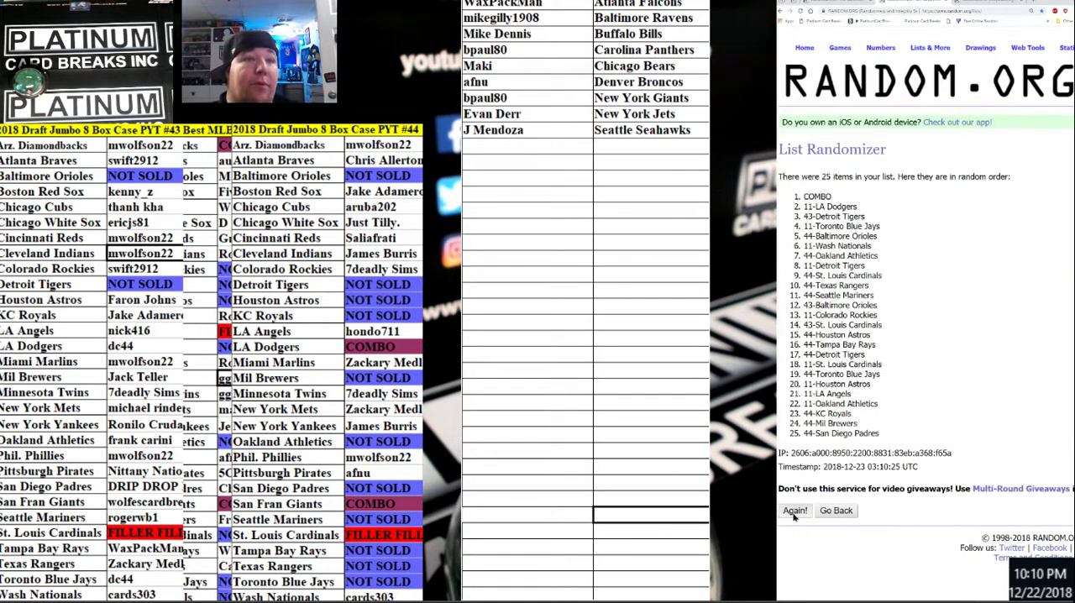
pyautogui.click(793, 512)
pyautogui.click(794, 533)
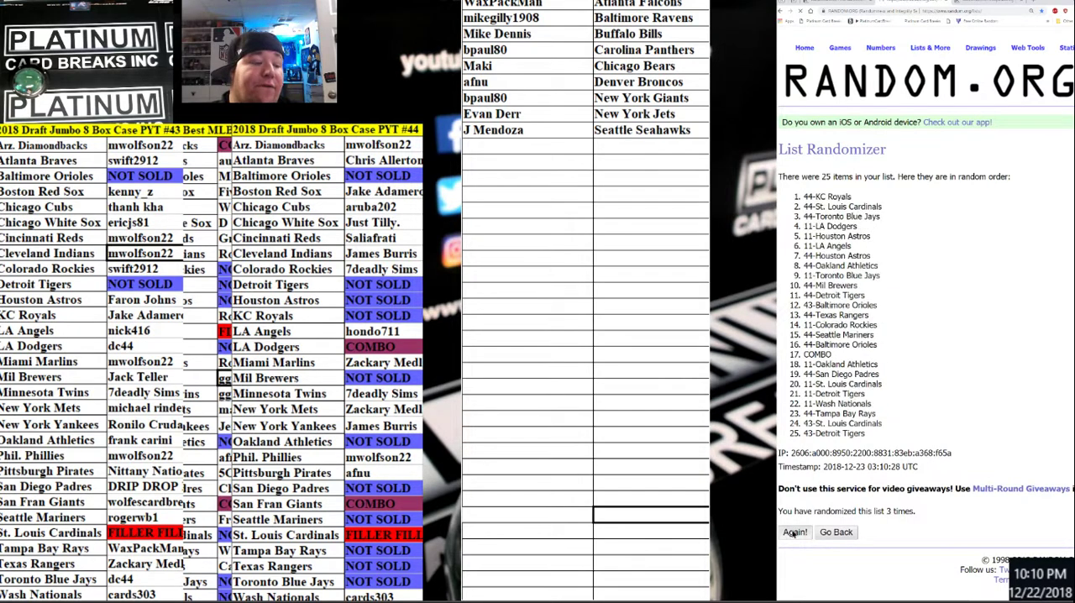
pyautogui.click(794, 533)
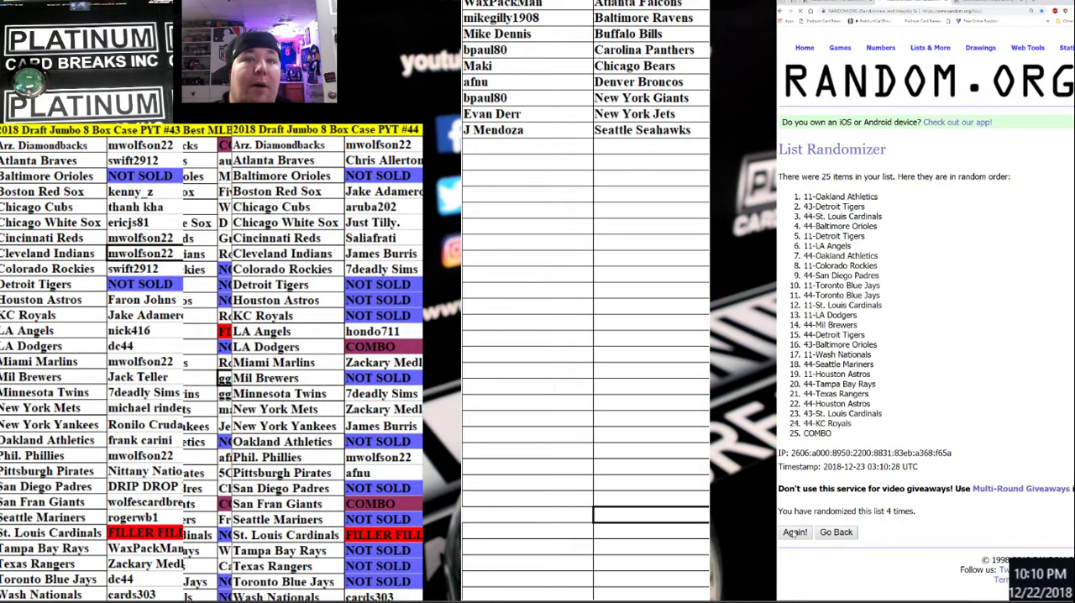
pyautogui.click(795, 533)
pyautogui.click(795, 533)
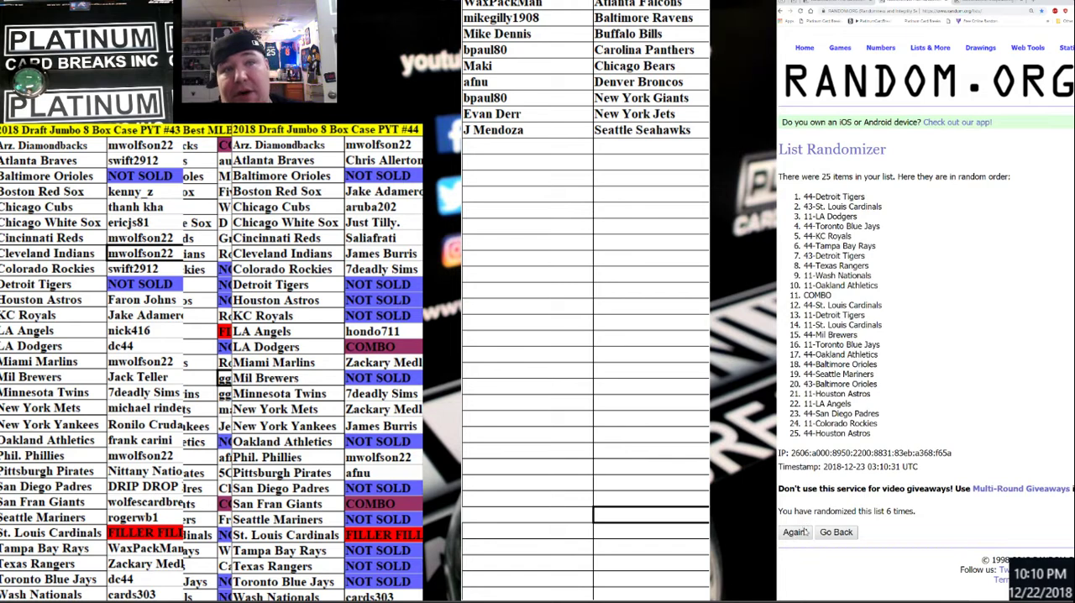
pyautogui.click(794, 533)
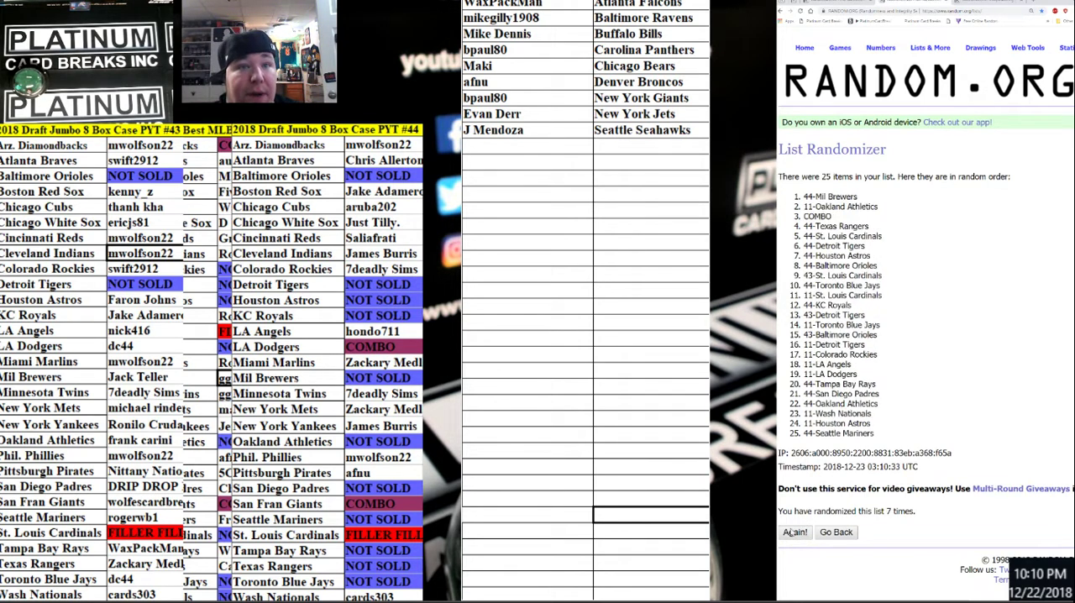
pyautogui.click(795, 532)
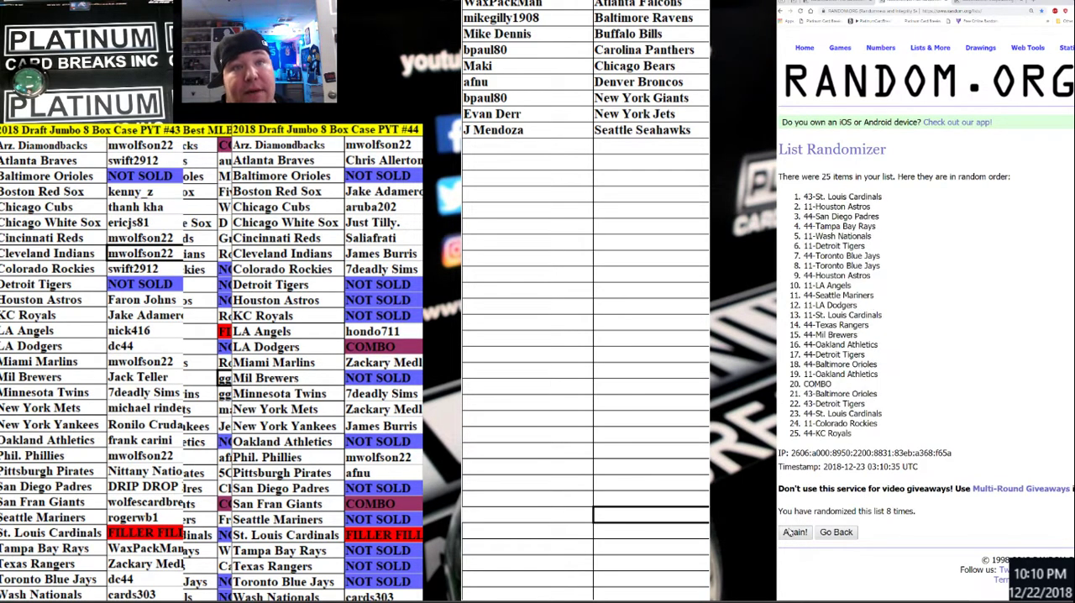
pyautogui.click(795, 533)
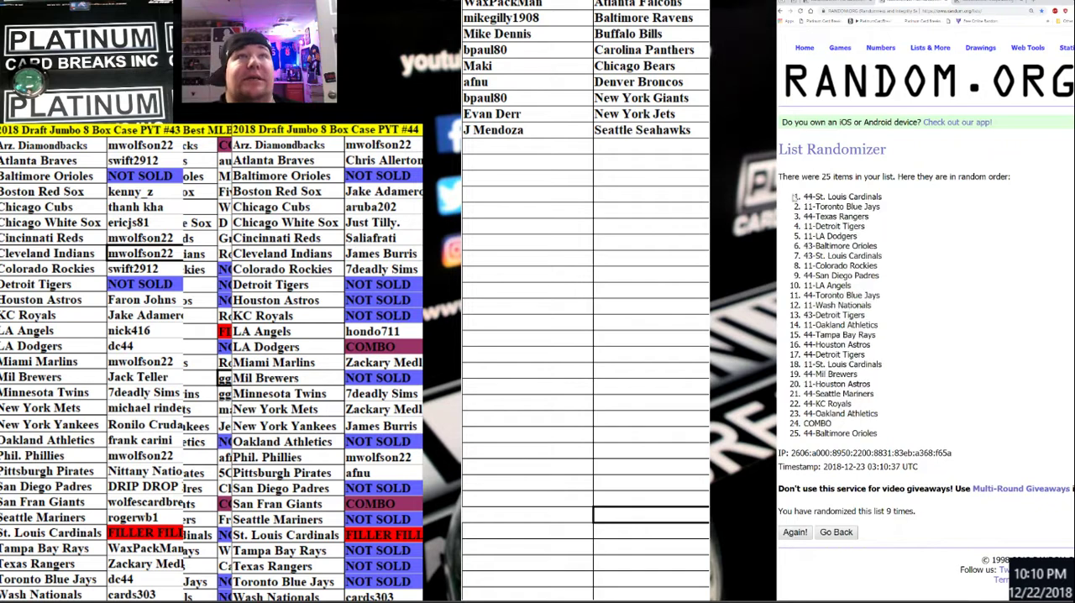
pyautogui.moveTo(794, 196); pyautogui.dragTo(894, 437)
pyautogui.hotkey('ctrl', 'c')
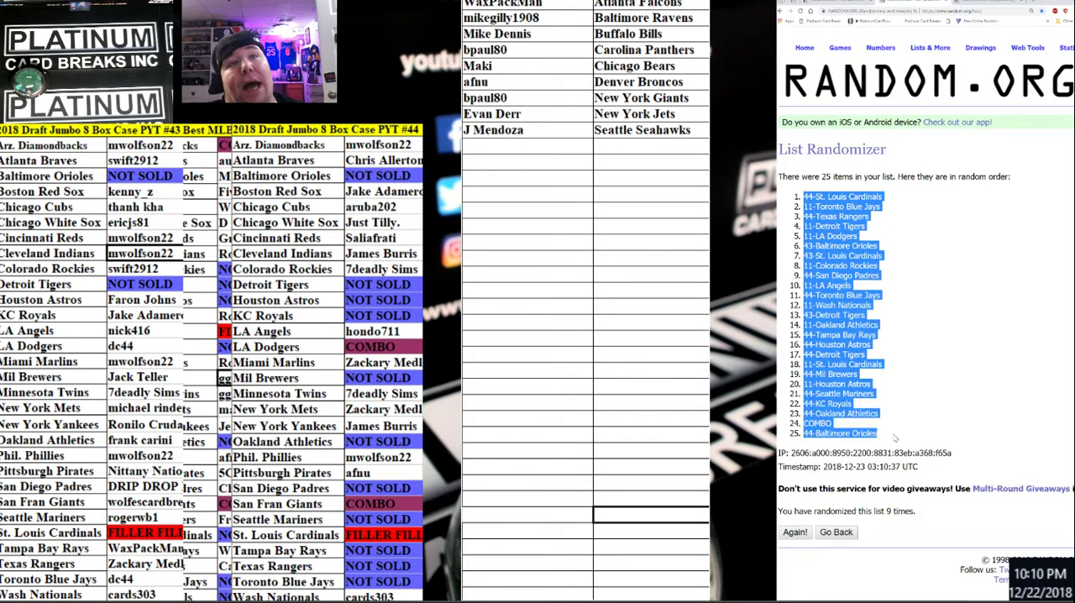
pyautogui.moveTo(874, 512); pyautogui.dragTo(911, 511)
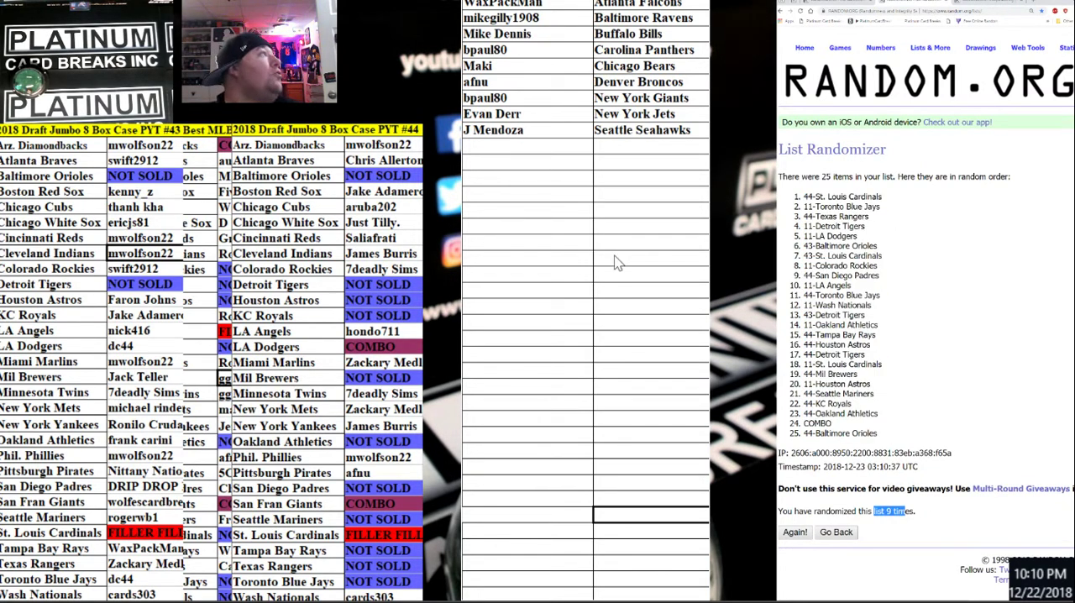
# - Paste the shuffled spots (44-St. Louis Cardinals to 44-Baltimore Orioles) into the sheet, then go back to the names form
pyautogui.click(525, 178)
pyautogui.hotkey('ctrl', 'v')
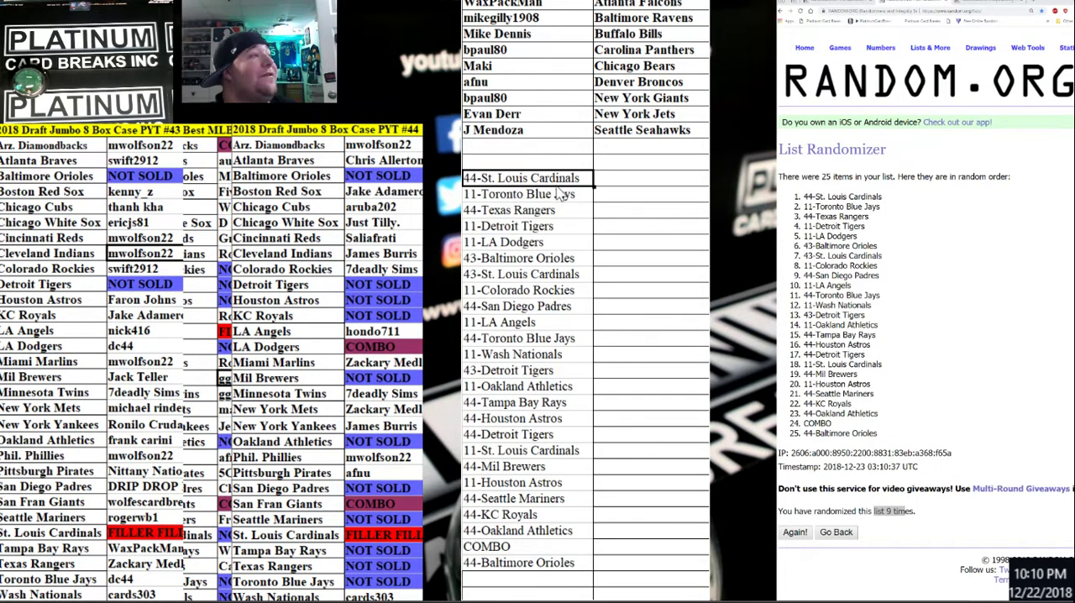
pyautogui.scroll(-1, 516, 195)
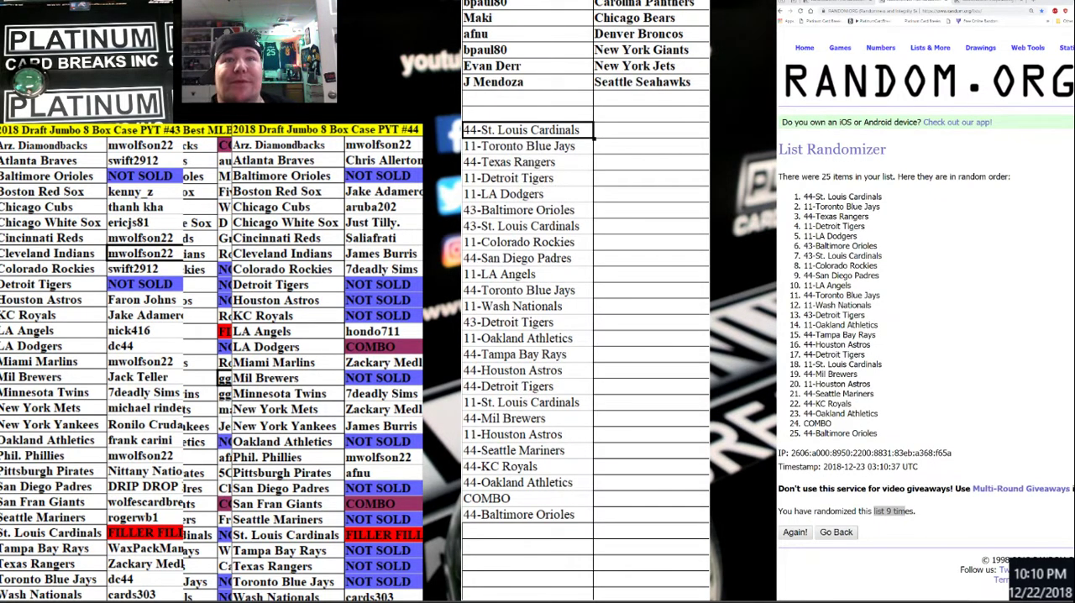
pyautogui.hotkey('ctrl', '+')
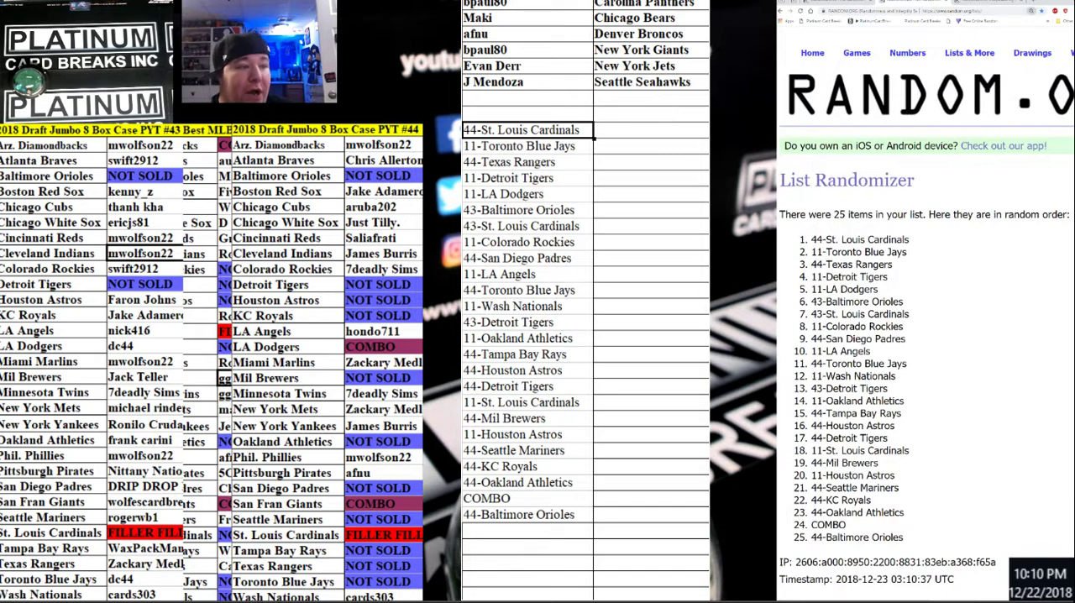
pyautogui.scroll(-1, 924, 294)
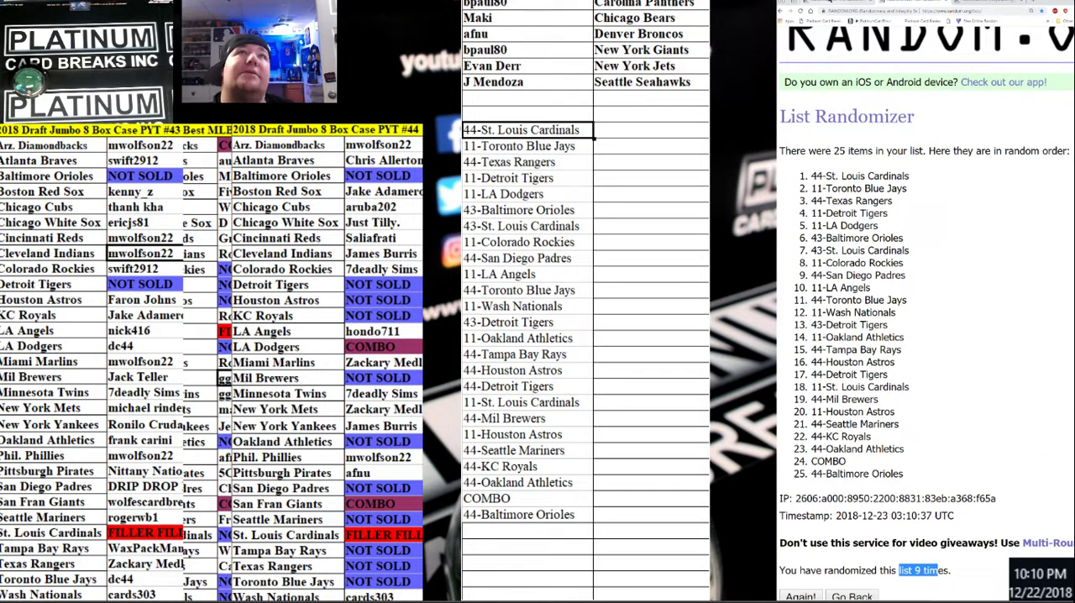
pyautogui.hotkey('alt', 'Left')
pyautogui.scroll(-3, 882, 395)
pyautogui.scroll(-2, 881, 395)
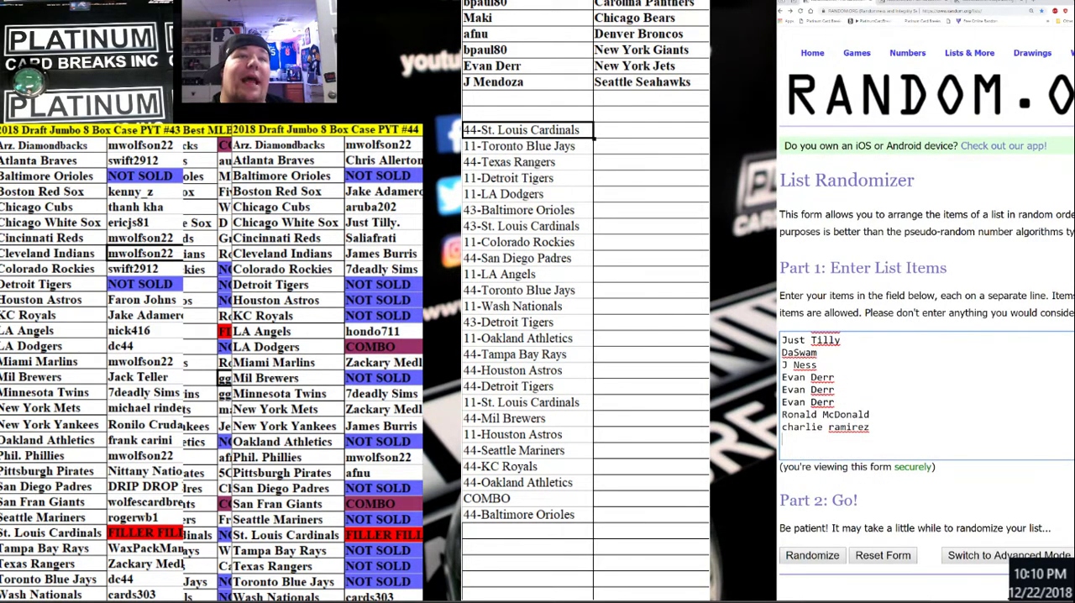
pyautogui.hotkey('shift', 'Up')
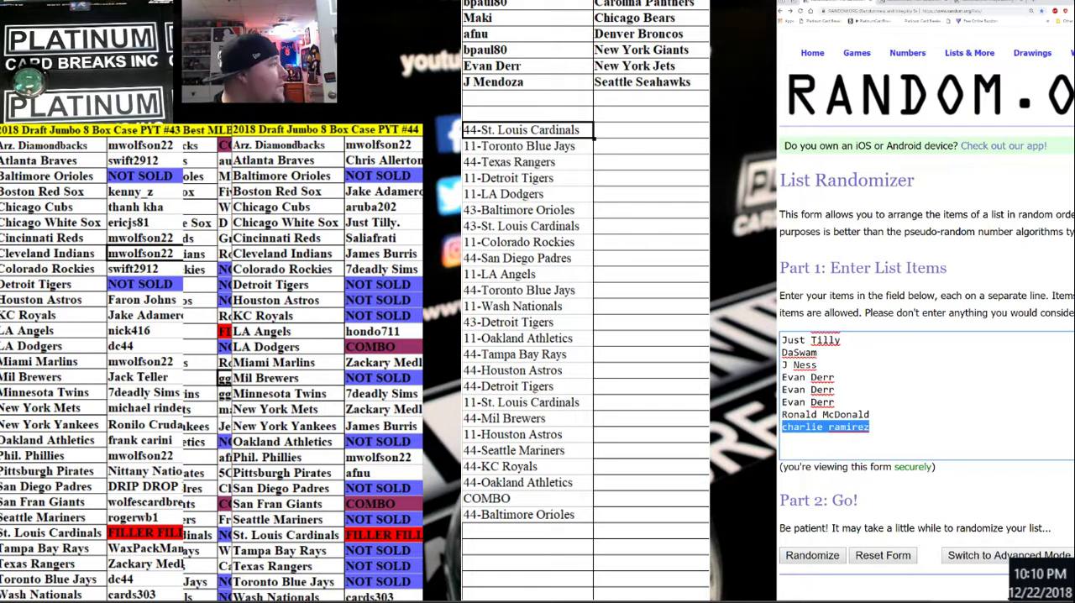
pyautogui.click(520, 130)
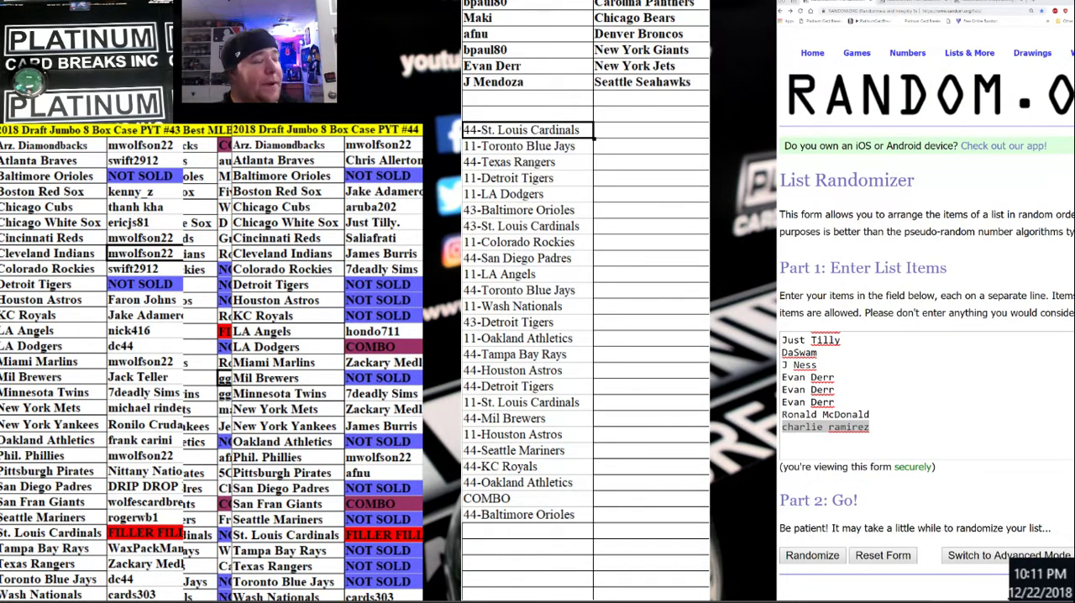
pyautogui.scroll(-1, 1053, 394)
pyautogui.click(812, 524)
pyautogui.scroll(-2, 923, 378)
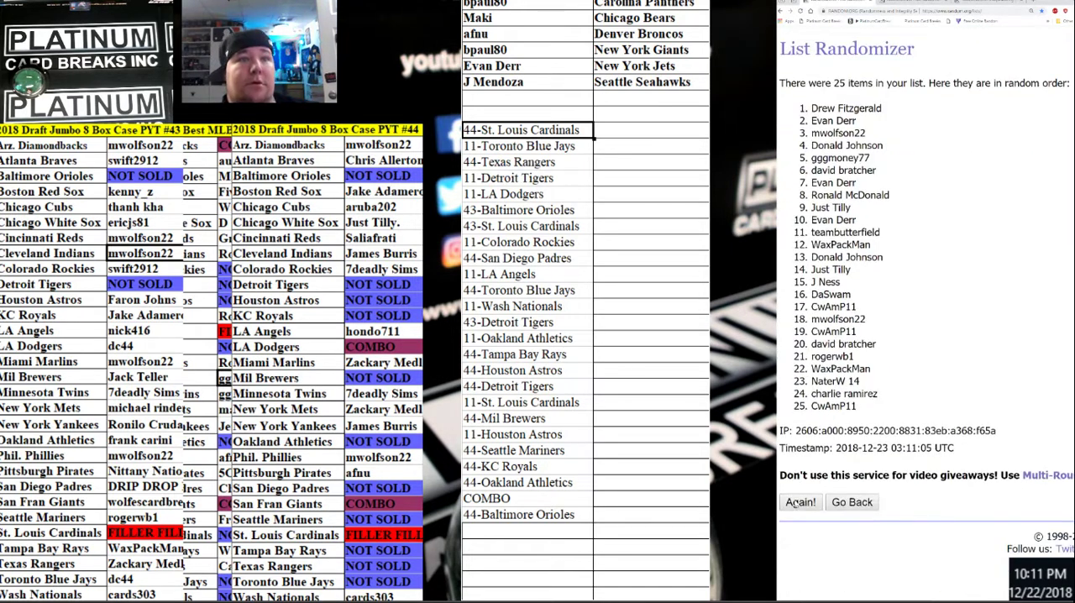
pyautogui.click(797, 502)
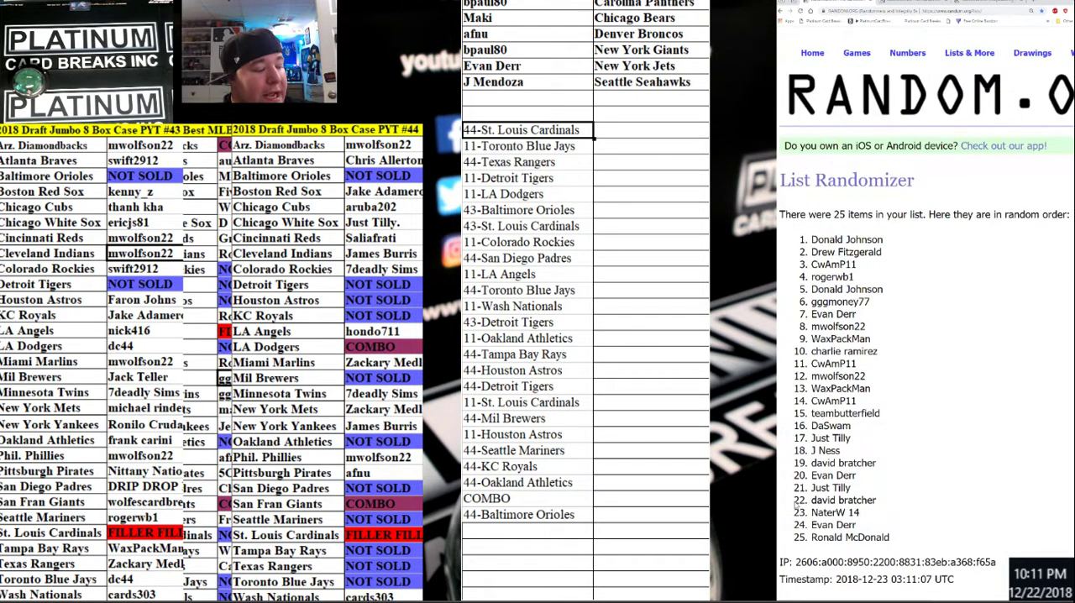
pyautogui.scroll(-2, 924, 378)
pyautogui.click(800, 502)
pyautogui.scroll(-1, 924, 336)
pyautogui.click(794, 504)
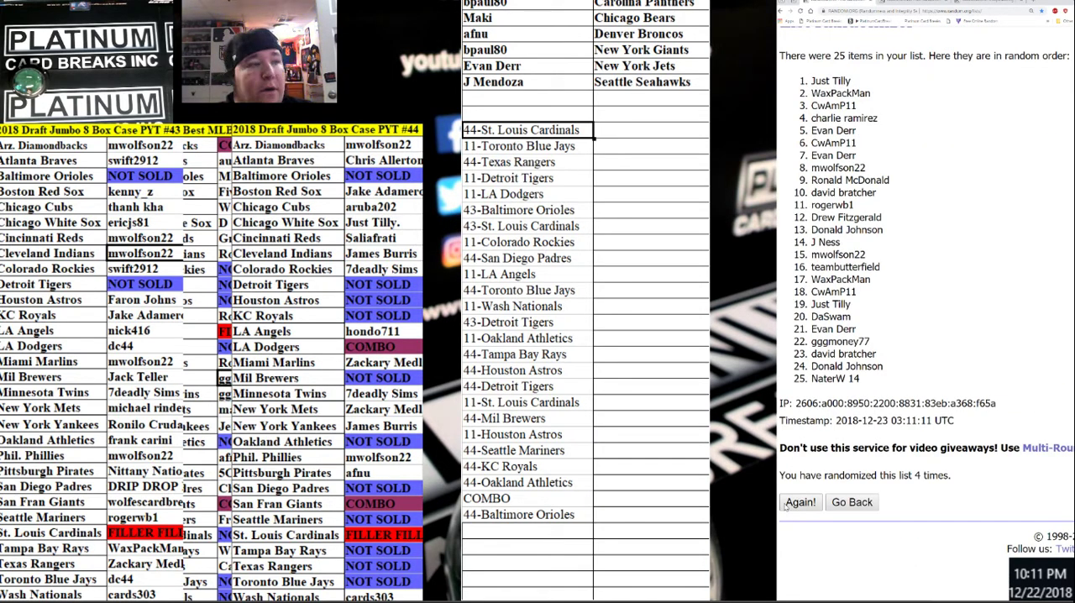
pyautogui.click(798, 502)
pyautogui.scroll(-1, 798, 502)
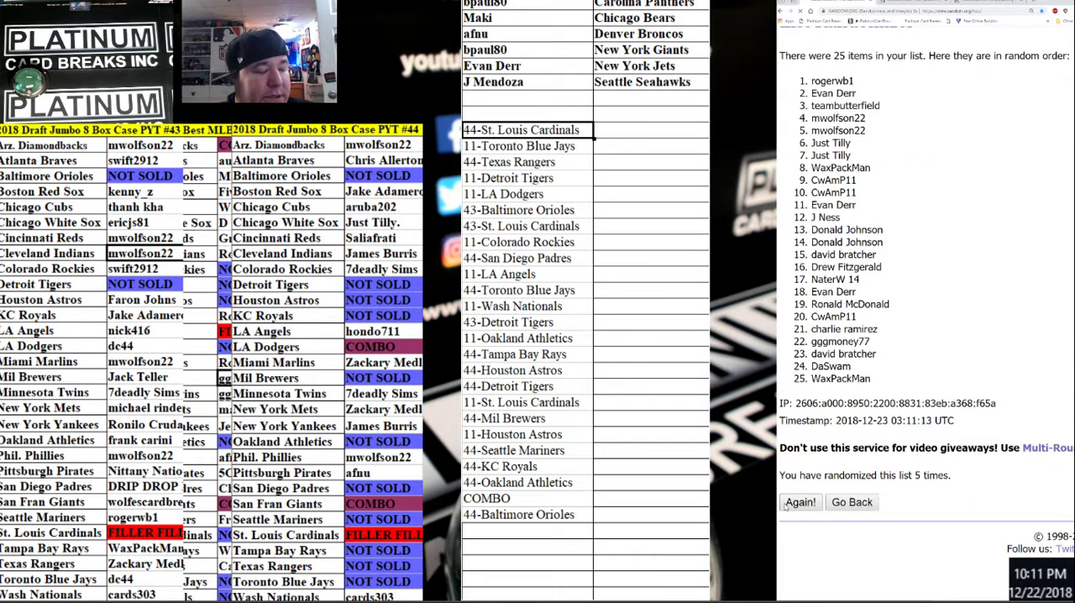
pyautogui.click(800, 502)
pyautogui.click(799, 502)
pyautogui.scroll(-2, 800, 503)
pyautogui.click(799, 503)
pyautogui.scroll(-1, 800, 502)
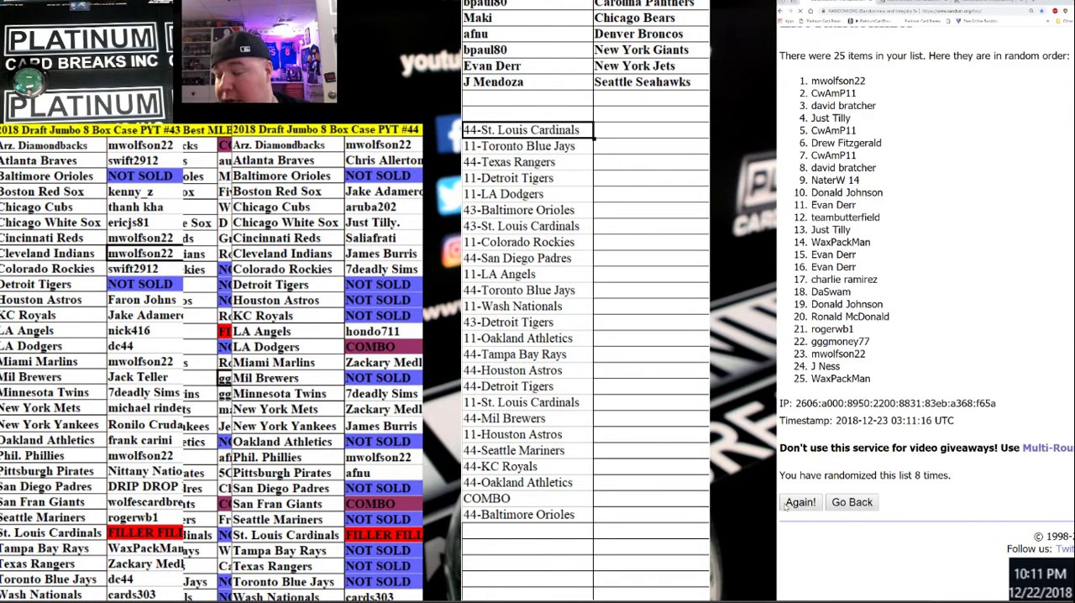
pyautogui.click(800, 502)
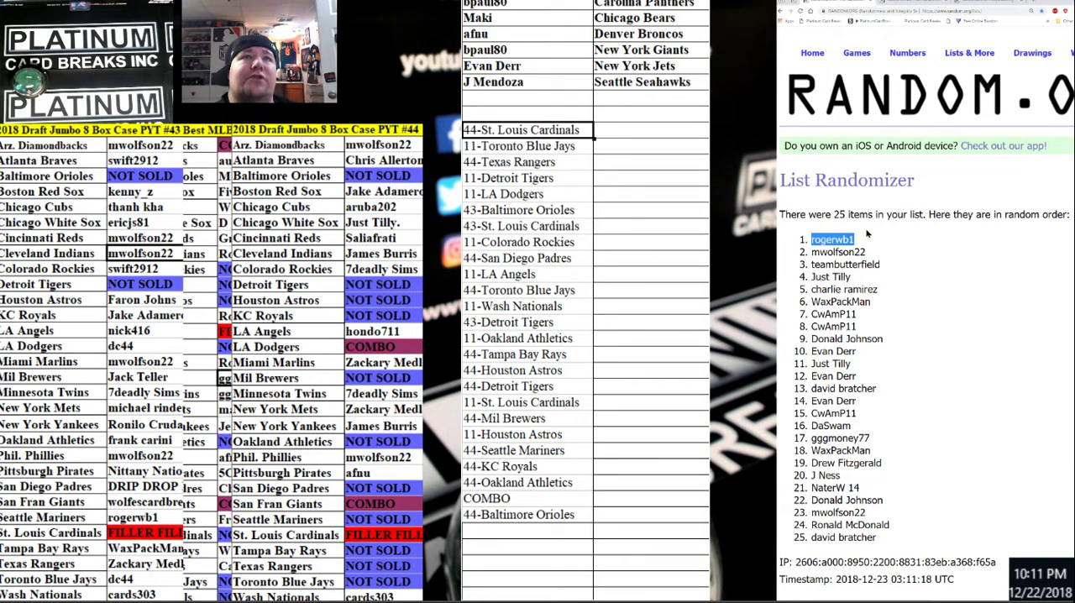
pyautogui.moveTo(807, 235); pyautogui.dragTo(922, 383)
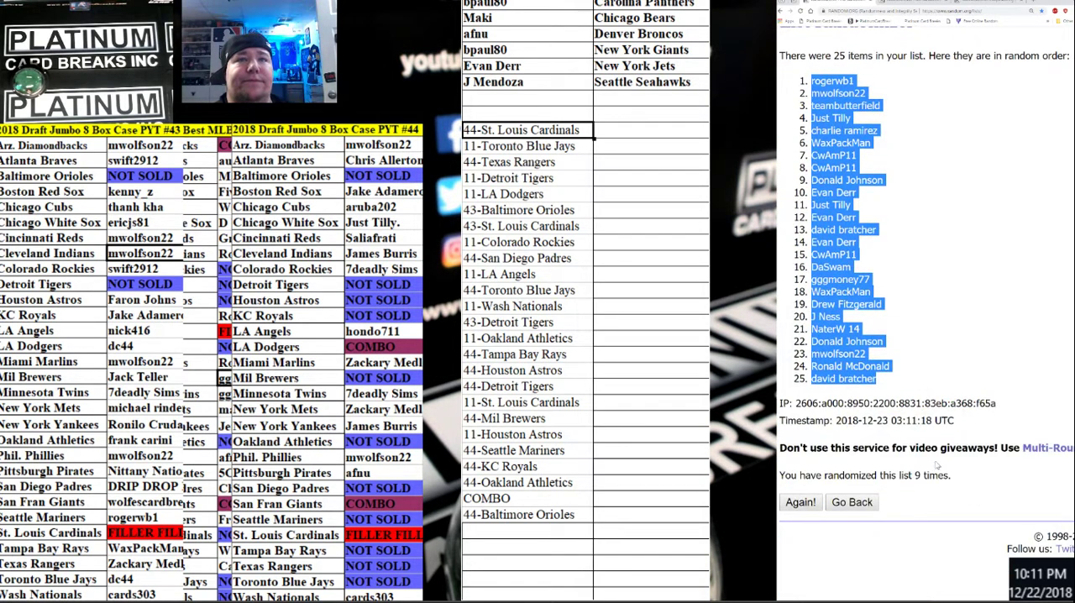
# - Paste the shuffled names beside the team column and sort the pairs ascending by team
pyautogui.moveTo(931, 476); pyautogui.dragTo(866, 475)
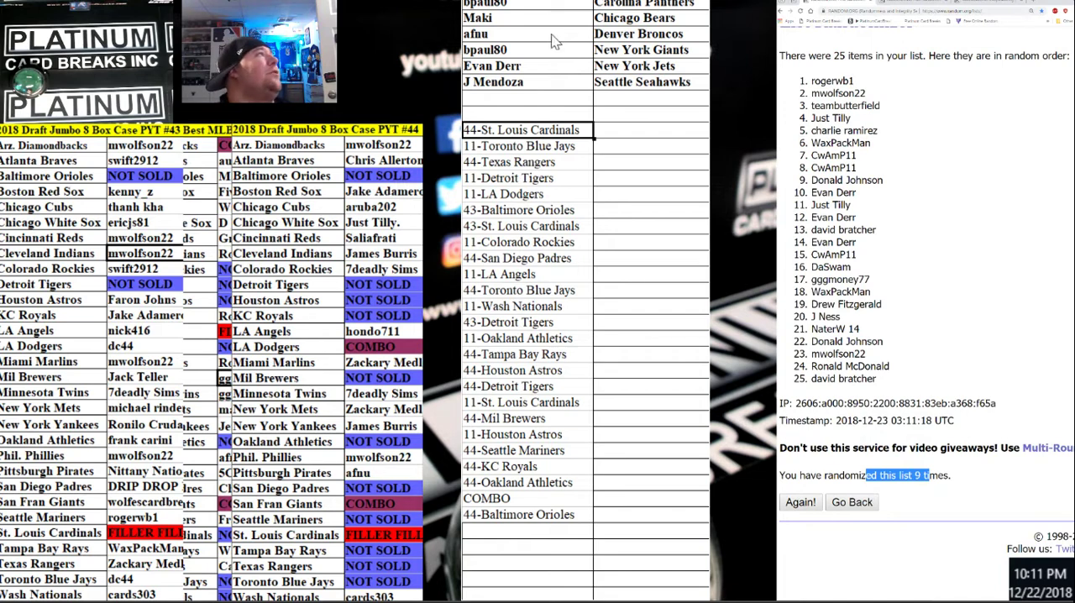
pyautogui.click(603, 131)
pyautogui.hotkey('ctrl', 'v')
pyautogui.keyDown('shift'); pyautogui.click(518, 514); pyautogui.keyUp('shift')
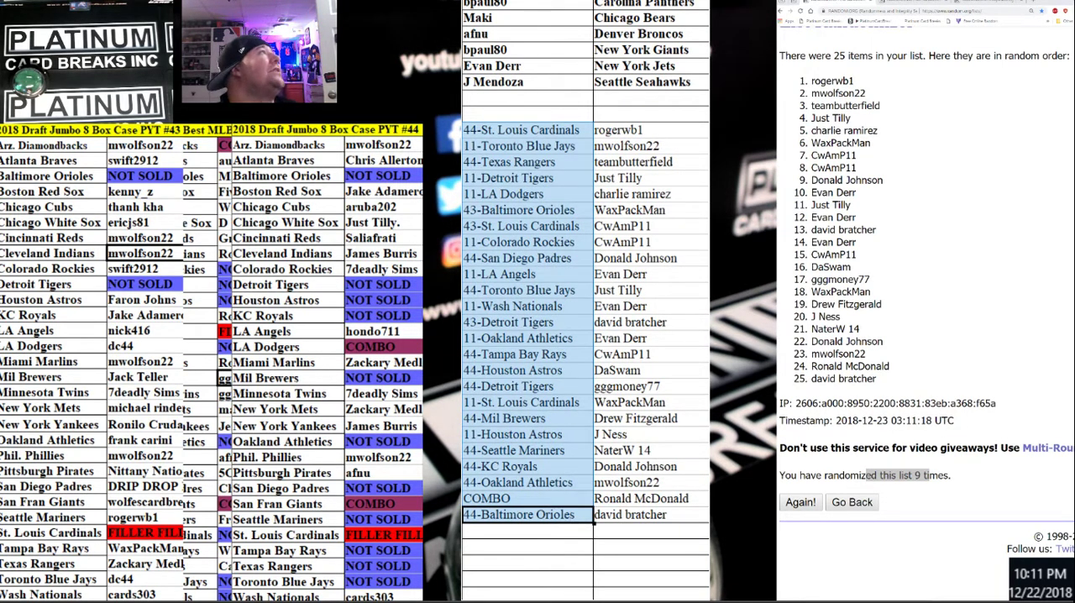
pyautogui.hotkey('shift', 'Right')
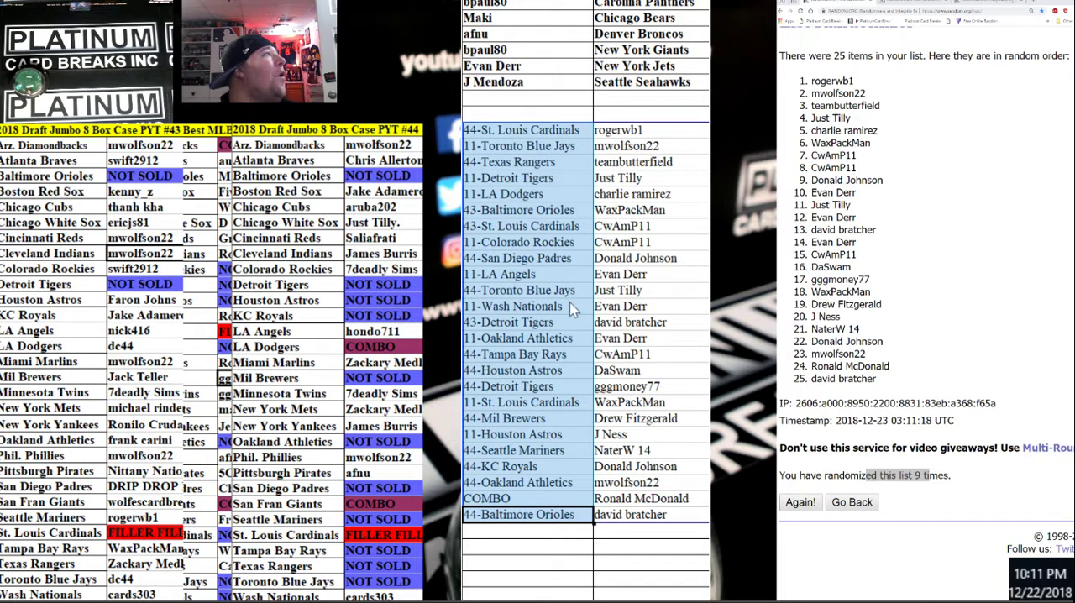
pyautogui.hotkey('shift', 'Right')
pyautogui.hotkey('alt', 'a')
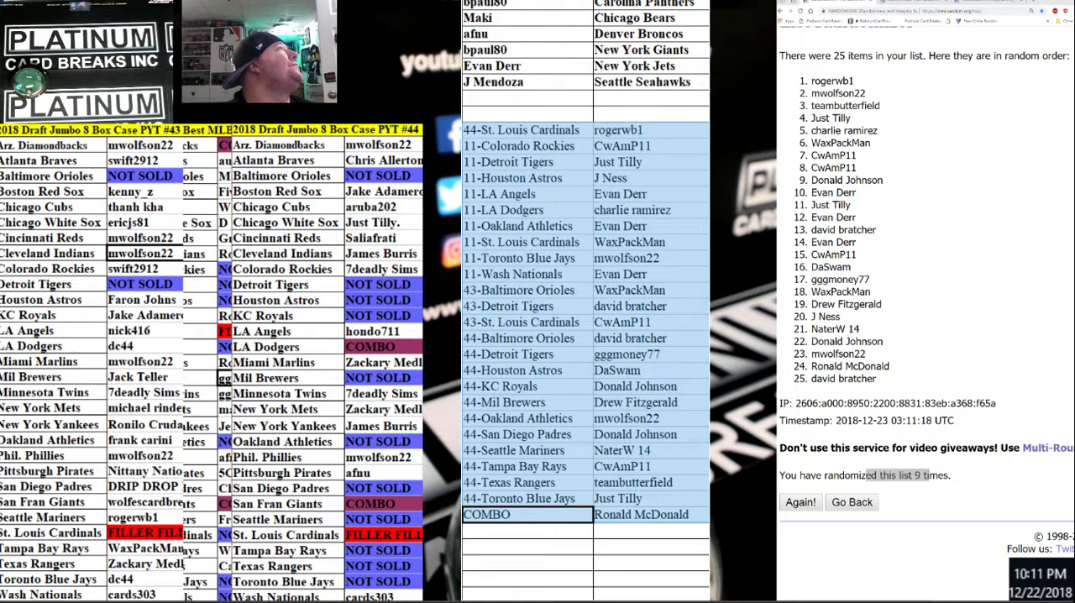
pyautogui.scroll(1, 586, 336)
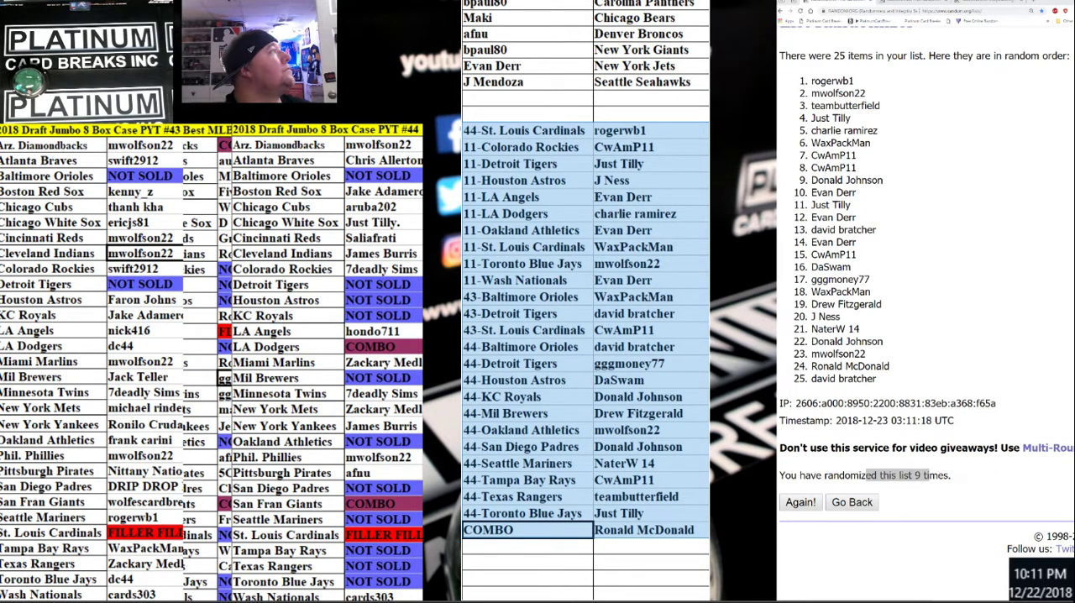
pyautogui.click(296, 235)
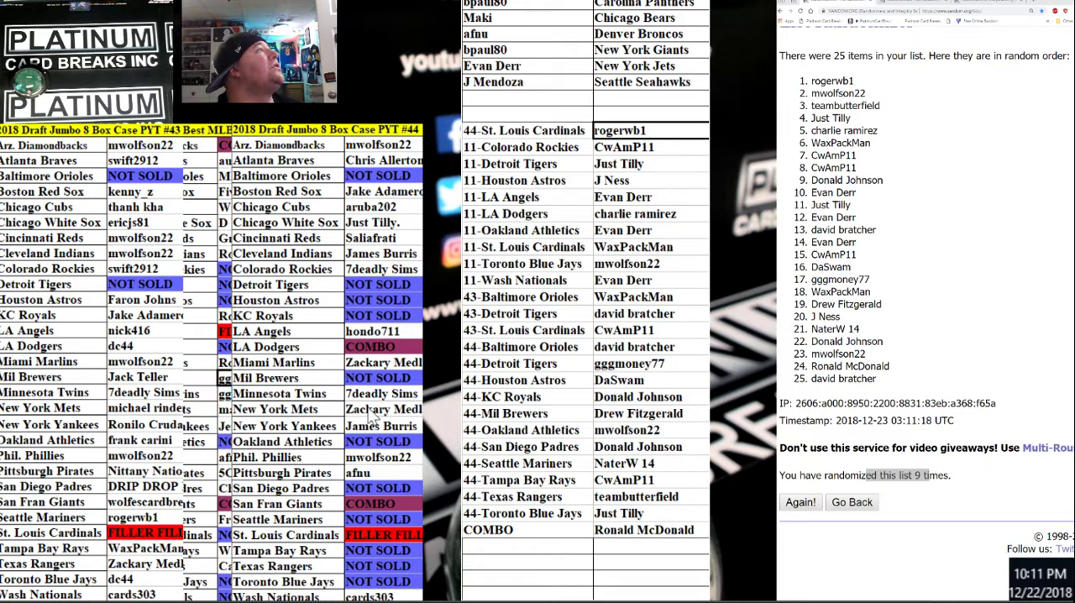
# - Fill the Colorado through Washington team slots with their matched names
pyautogui.hotkey('ctrl', 'v')
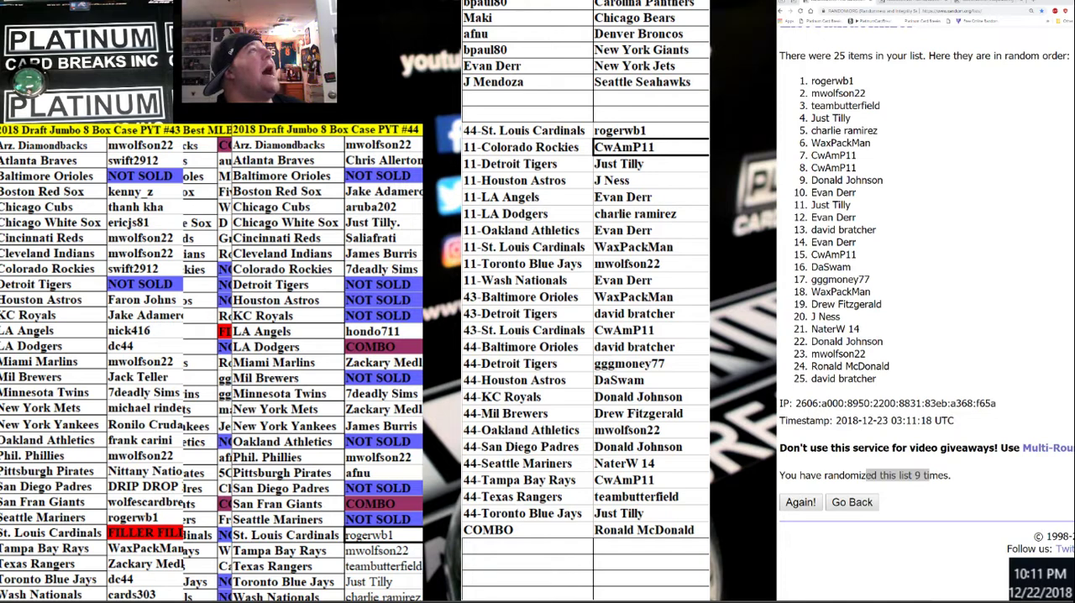
pyautogui.moveTo(651, 149); pyautogui.dragTo(646, 168)
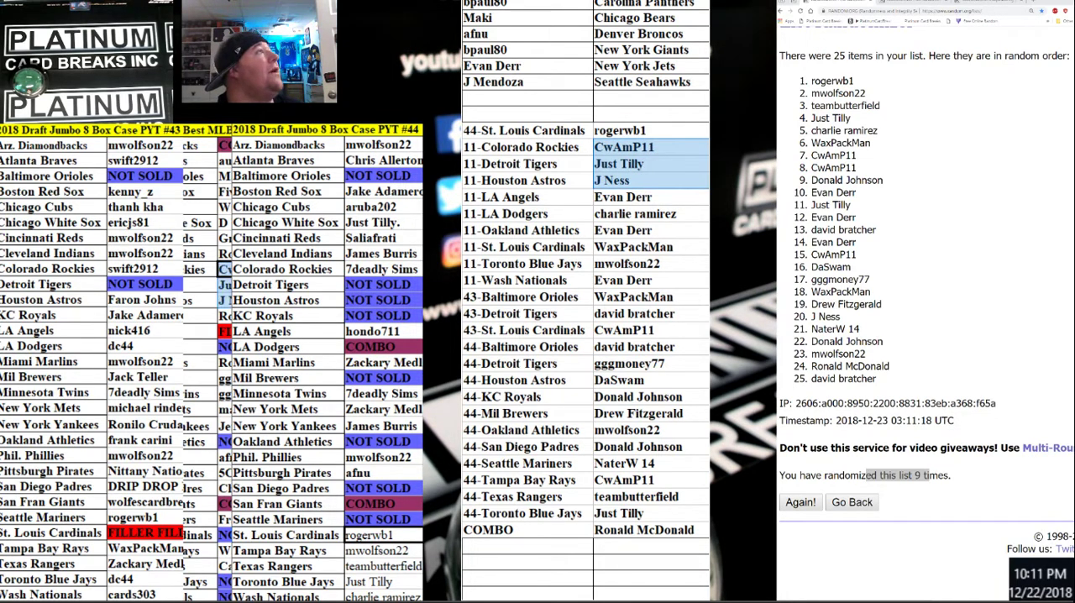
pyautogui.moveTo(622, 196); pyautogui.dragTo(634, 214)
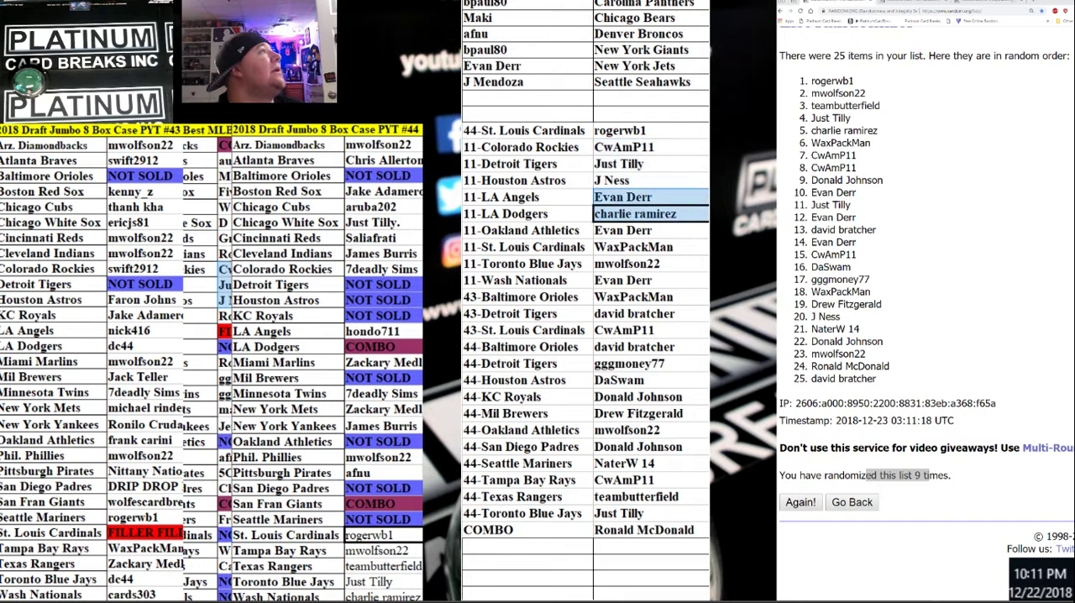
pyautogui.hotkey('ctrl', 'v')
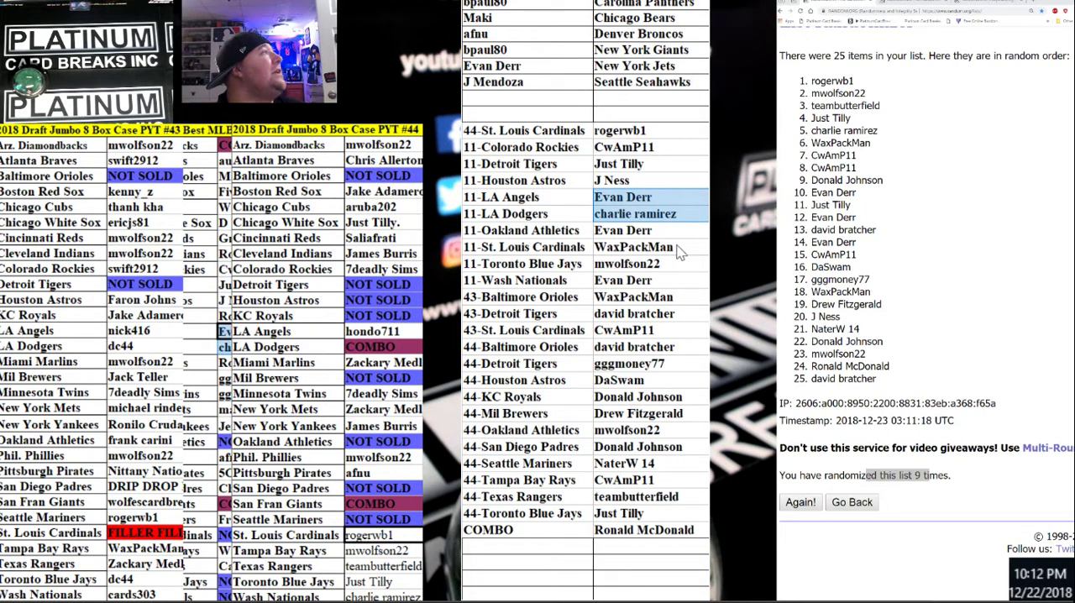
pyautogui.moveTo(638, 230); pyautogui.dragTo(664, 247)
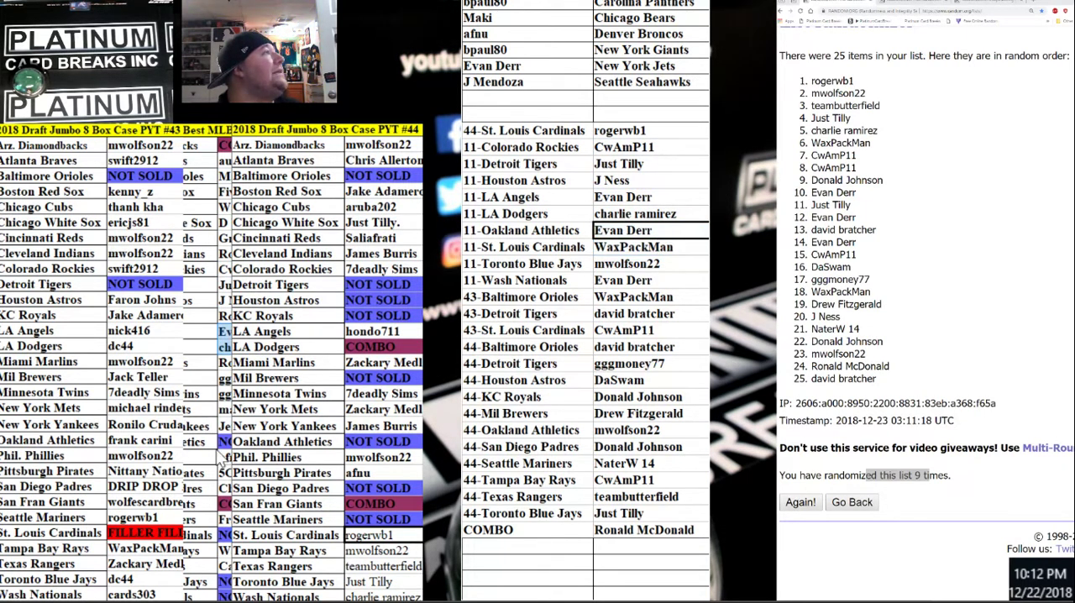
pyautogui.hotkey('ctrl', 'v')
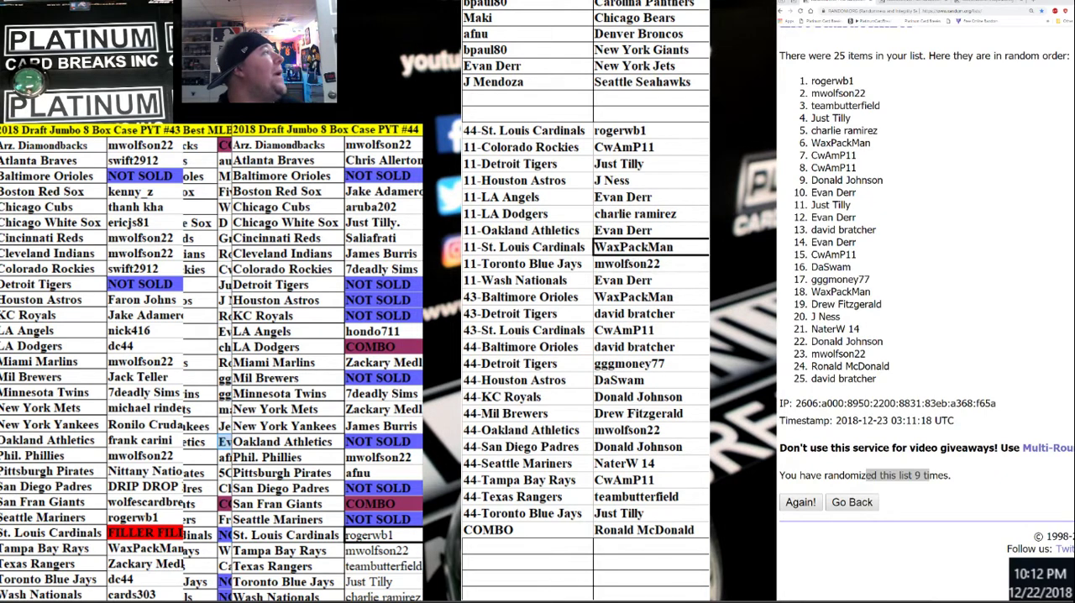
pyautogui.click(634, 247)
pyautogui.moveTo(634, 247); pyautogui.dragTo(635, 264)
pyautogui.click(634, 247)
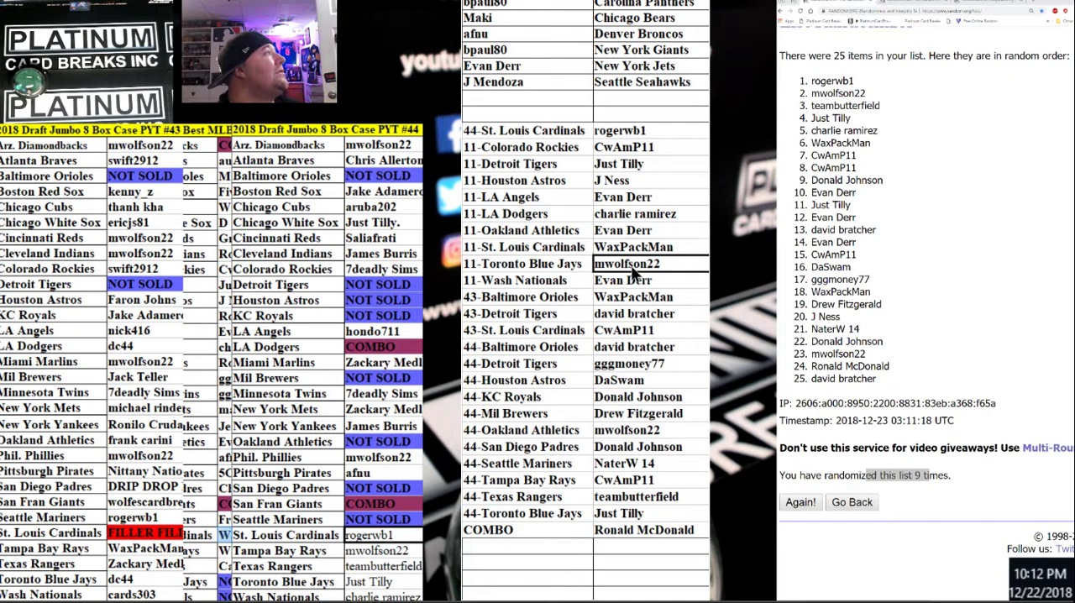
pyautogui.moveTo(634, 264); pyautogui.dragTo(634, 280)
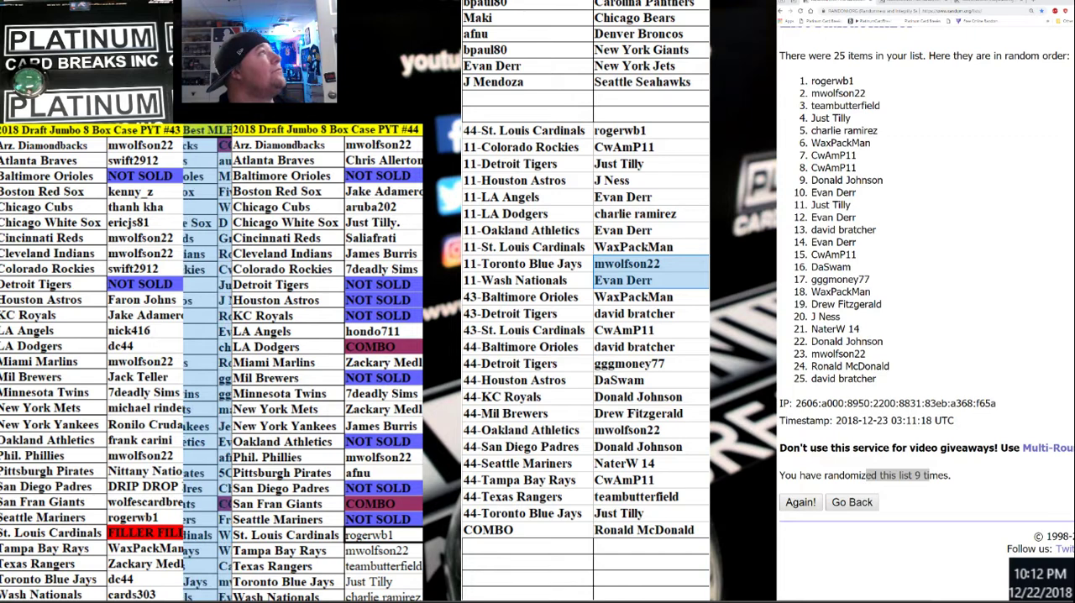
# - Put Ronald McDonald into the LA Dodgers and San Fran Giants COMBO slots
pyautogui.click(697, 531)
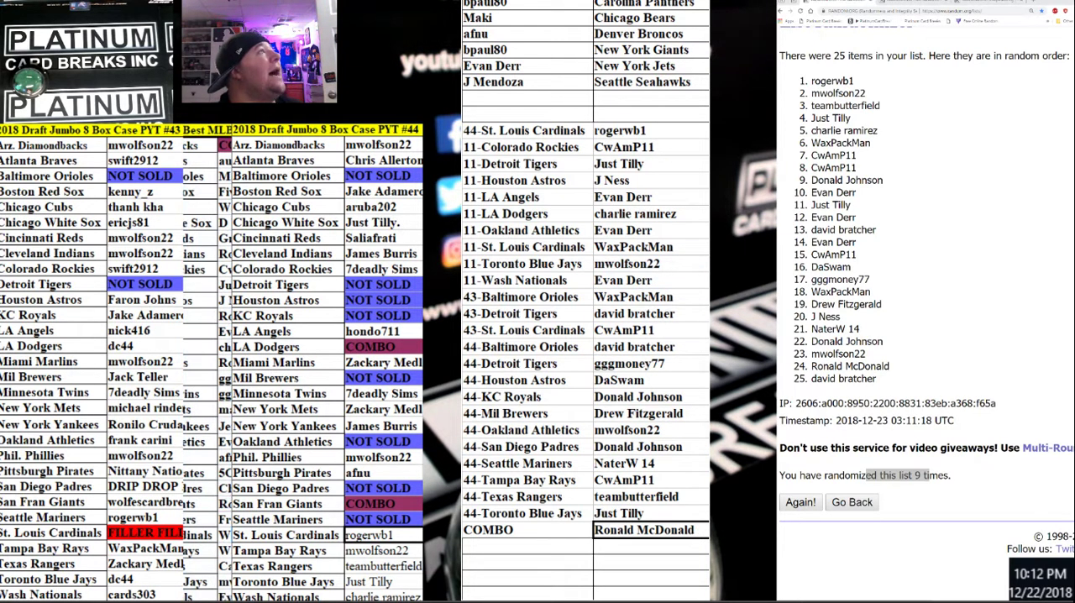
pyautogui.click(382, 347)
pyautogui.hotkey('ctrl', 'v')
pyautogui.click(382, 504)
pyautogui.hotkey('ctrl', 'v')
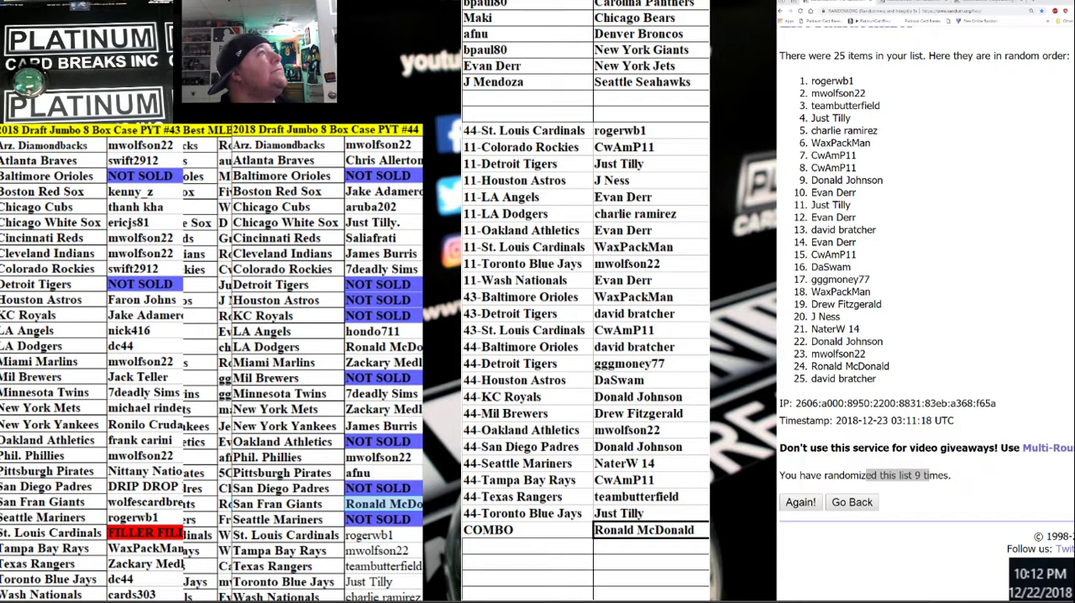
# - Fill the #43 Baltimore Orioles, Detroit Tigers and St. Louis Cardinals slots with their buyers
pyautogui.click(651, 297)
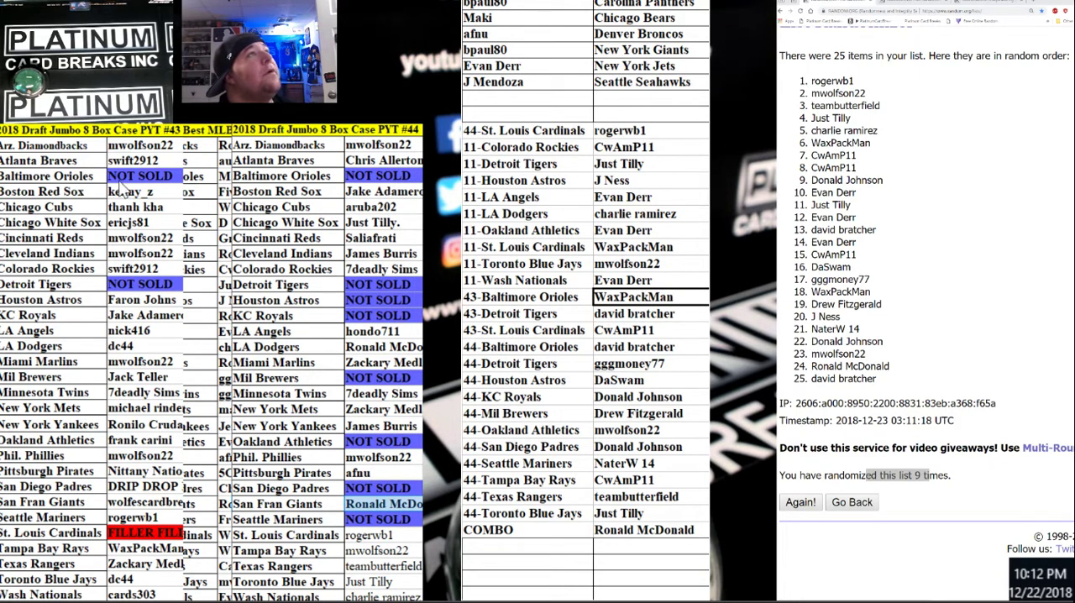
pyautogui.click(634, 314)
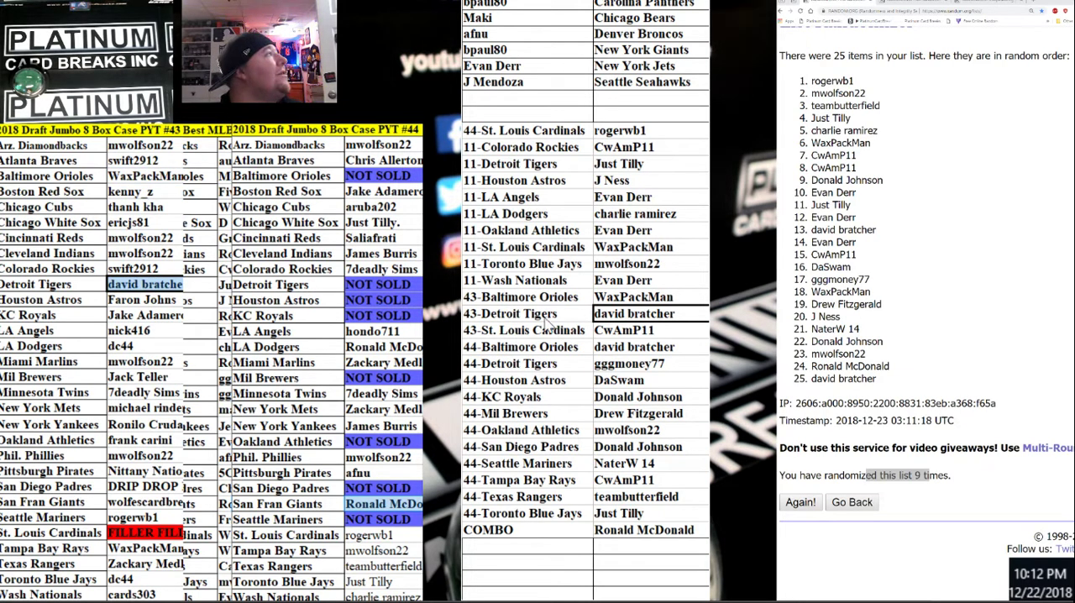
pyautogui.click(668, 330)
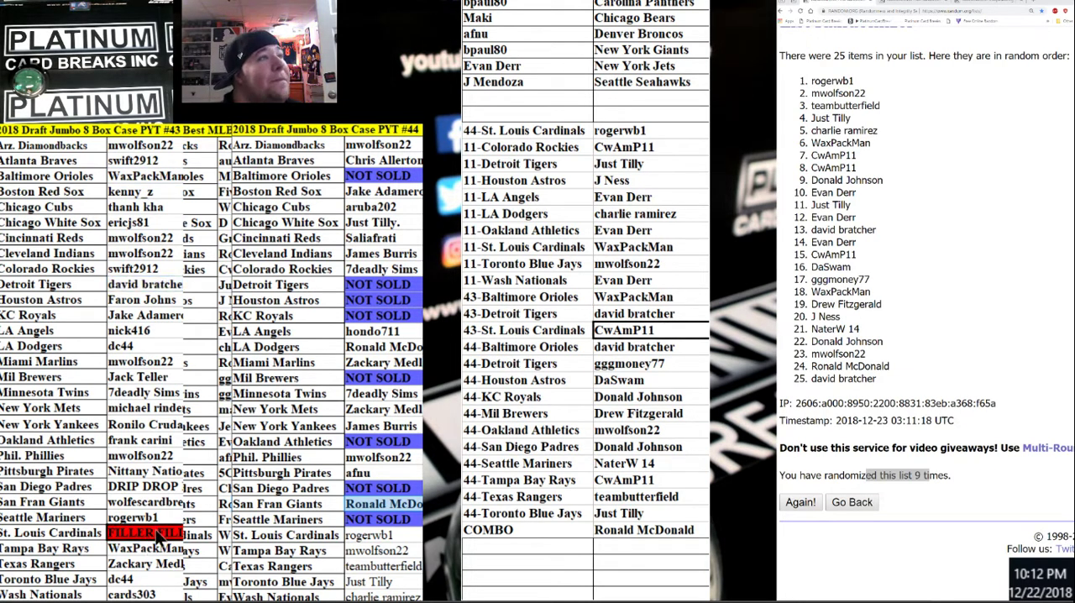
pyautogui.hotkey('ctrl', 'a')
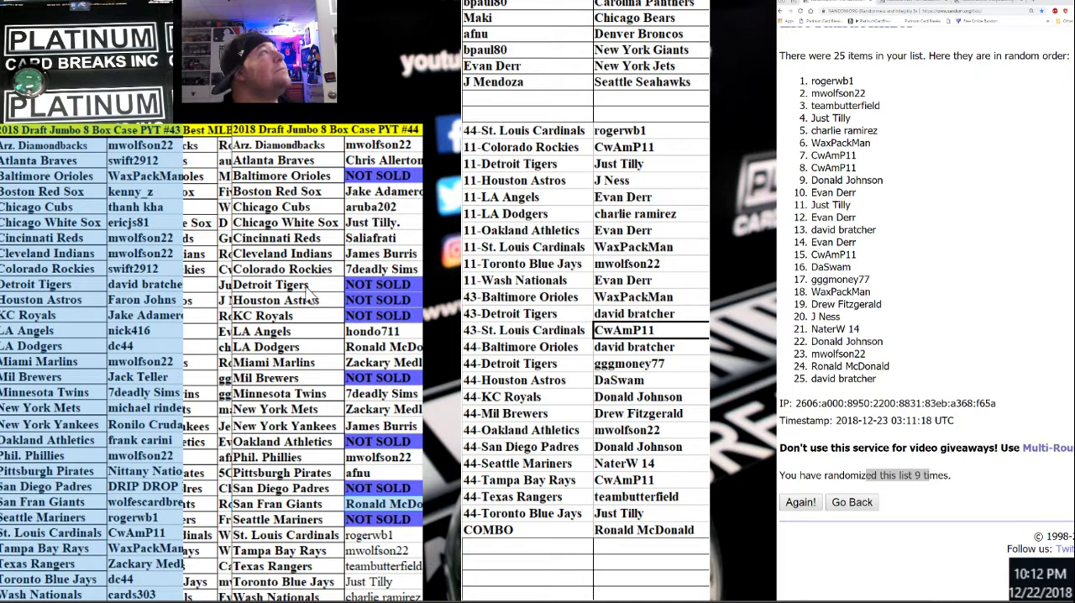
# - Start the #44 list by picking up the Toronto Blue Jays buyer
pyautogui.click(277, 284)
pyautogui.click(636, 531)
pyautogui.click(655, 511)
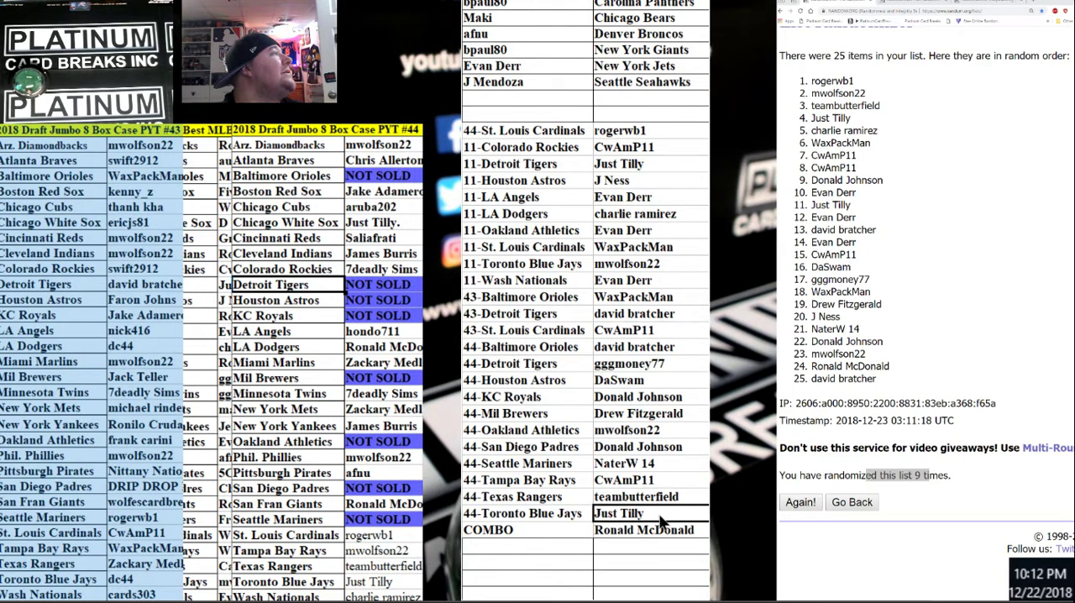
pyautogui.click(387, 566)
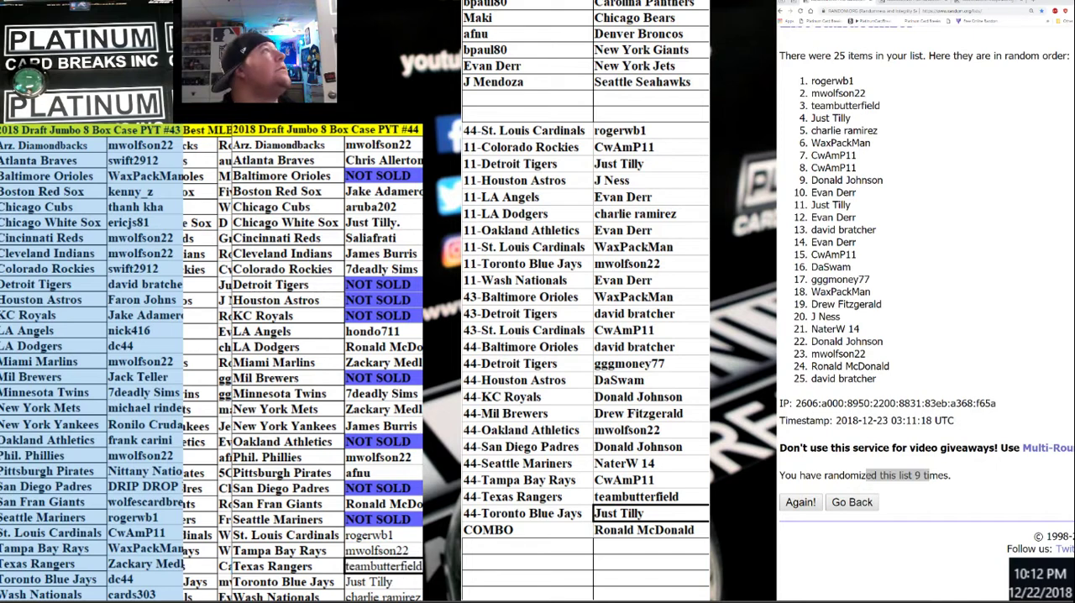
# - Undo the earlier #44 names and fill the Tampa Bay through Toronto and Seattle Mariners slots
pyautogui.hotkey('ctrl', 'z')
pyautogui.hotkey('ctrl', 'z')
pyautogui.hotkey('ctrl', 'z')
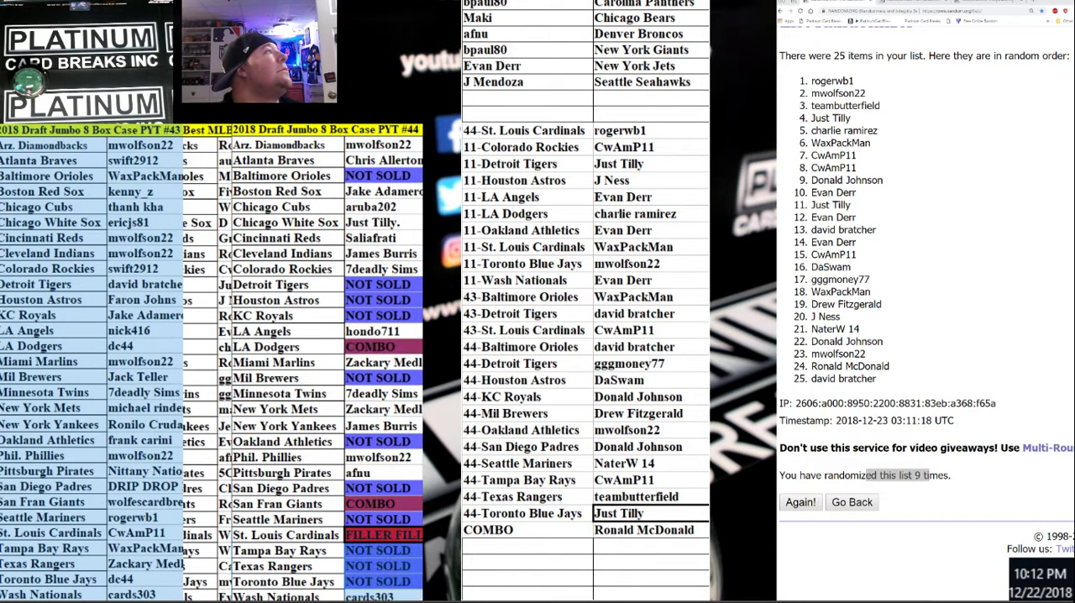
pyautogui.hotkey('ctrl', 'z')
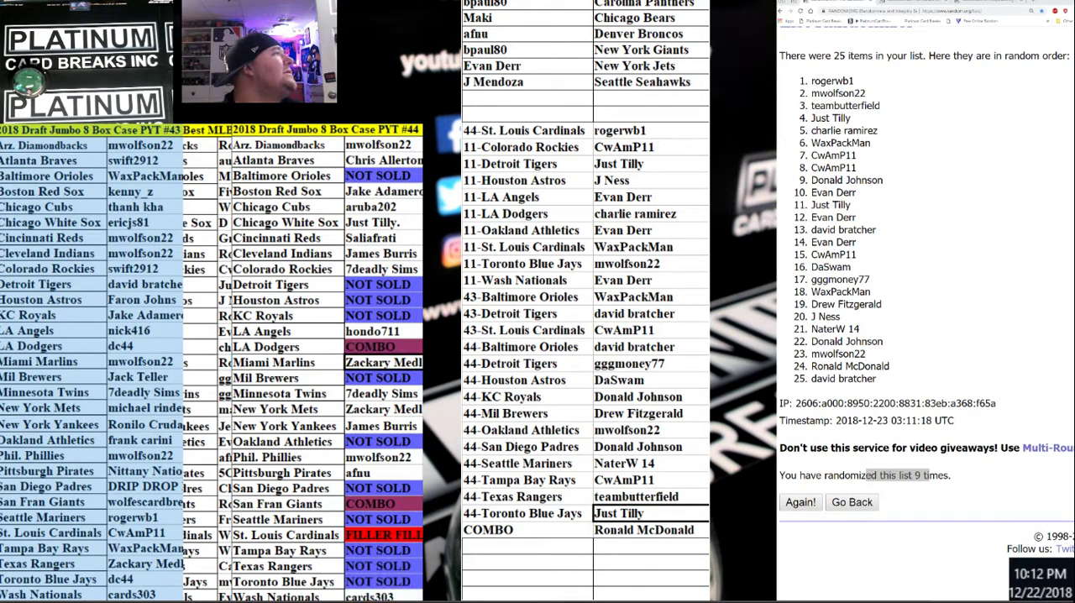
pyautogui.hotkey('shift', 'Up')
pyautogui.hotkey('shift', 'Up')
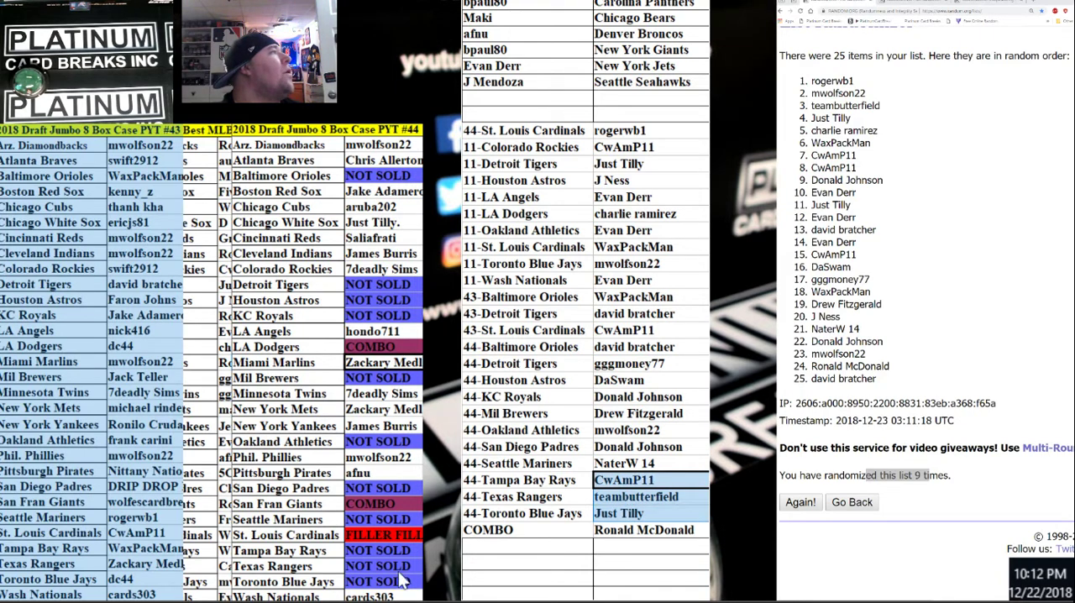
pyautogui.click(377, 551)
pyautogui.hotkey('ctrl', 'v')
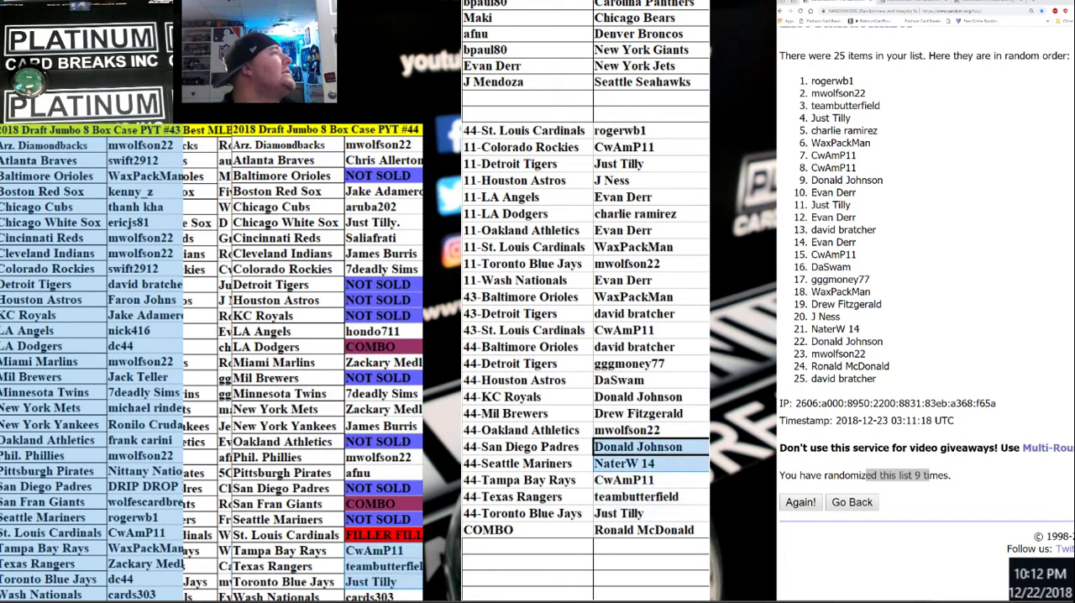
pyautogui.hotkey('shift', 'Up')
pyautogui.hotkey('shift', 'Up')
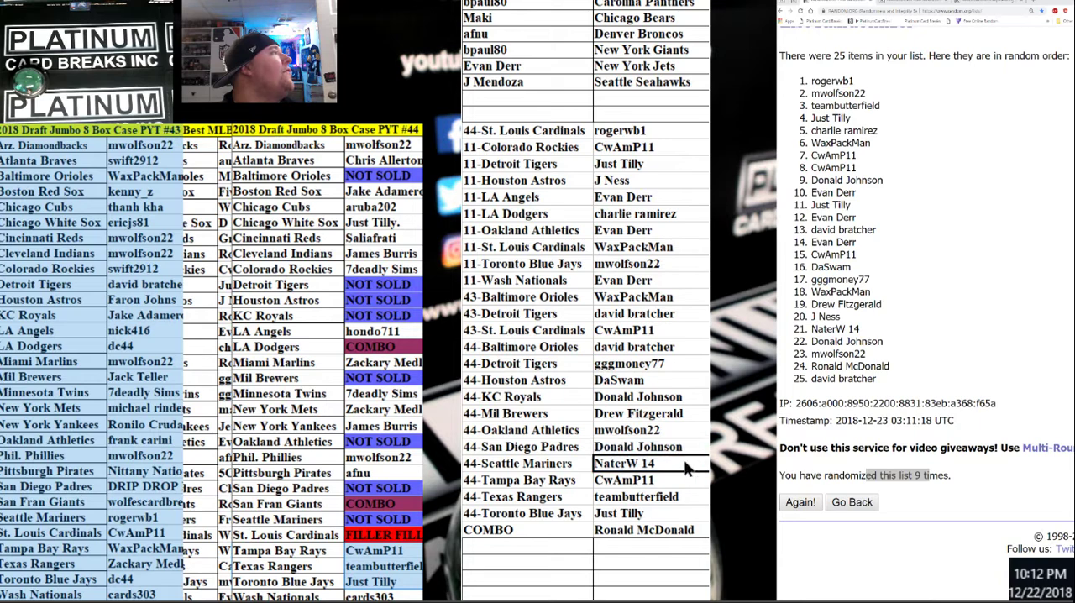
pyautogui.click(377, 535)
pyautogui.press('Delete')
pyautogui.click(378, 519)
pyautogui.hotkey('ctrl', 'v')
# - Fill the #44 San Diego Padres, Oakland Athletics and Mil Brewers slots with their buyers
pyautogui.click(638, 446)
pyautogui.click(377, 489)
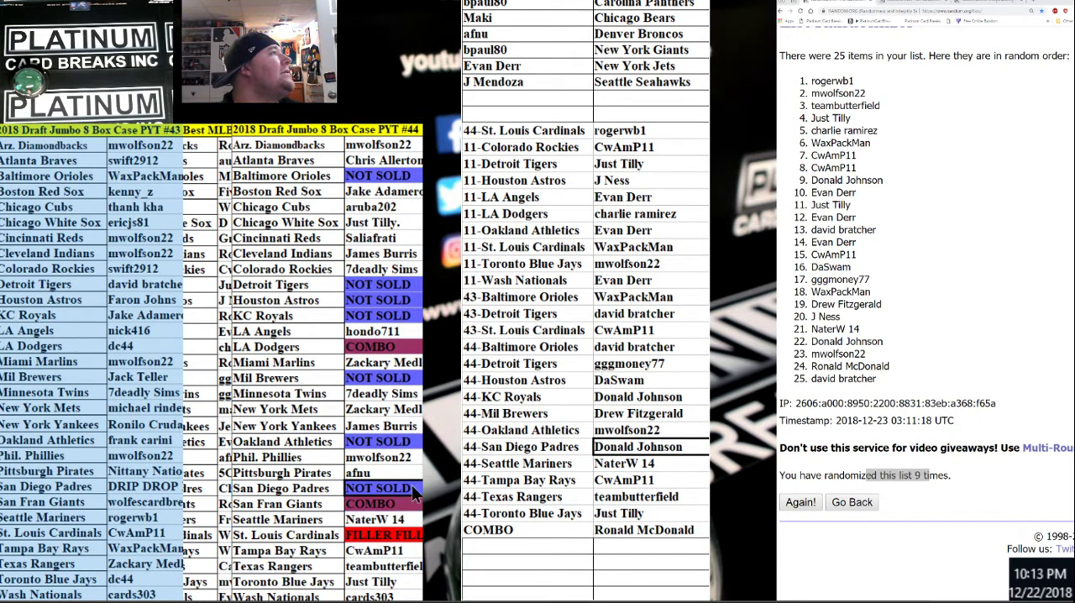
pyautogui.hotkey('ctrl', 'v')
pyautogui.click(663, 432)
pyautogui.click(377, 442)
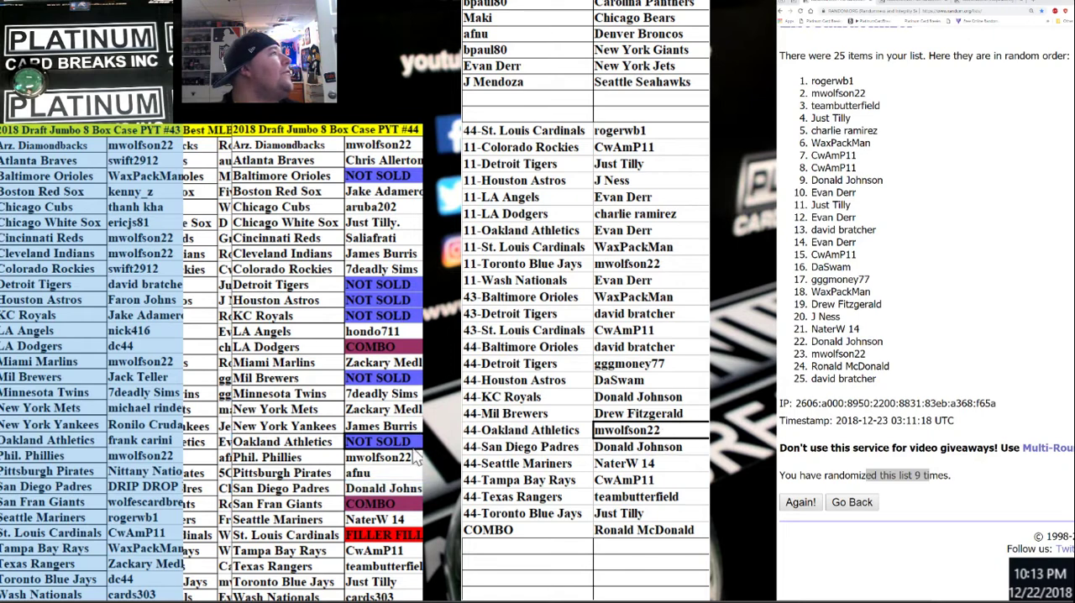
pyautogui.hotkey('ctrl', 'v')
pyautogui.click(639, 413)
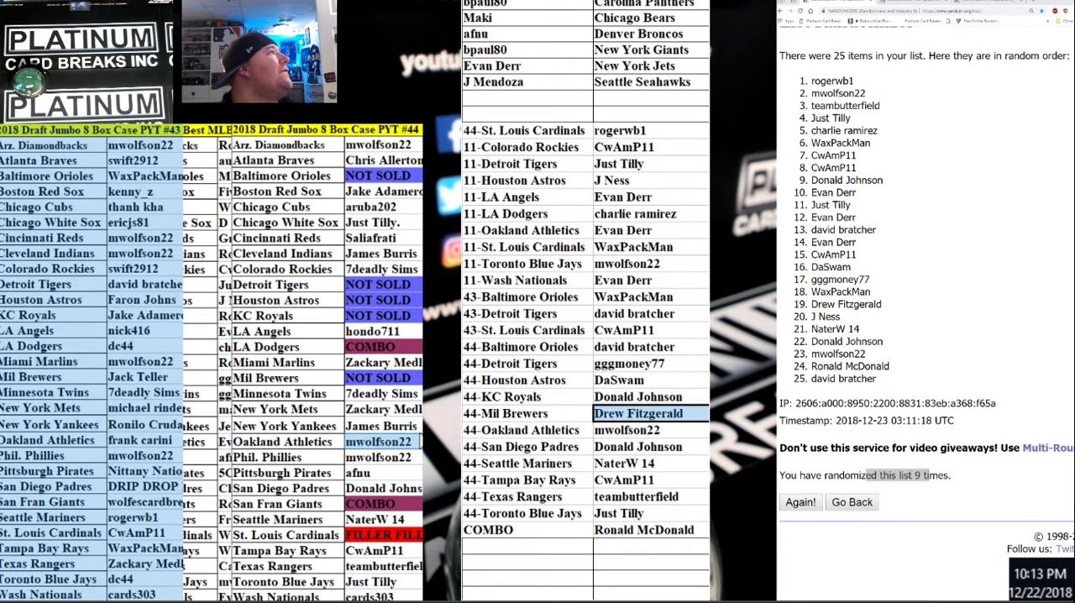
pyautogui.click(377, 378)
pyautogui.hotkey('ctrl', 'v')
# - Fill the #44 Detroit Tigers through KC Royals and Baltimore Orioles slots, fixing a misplaced paste
pyautogui.click(638, 396)
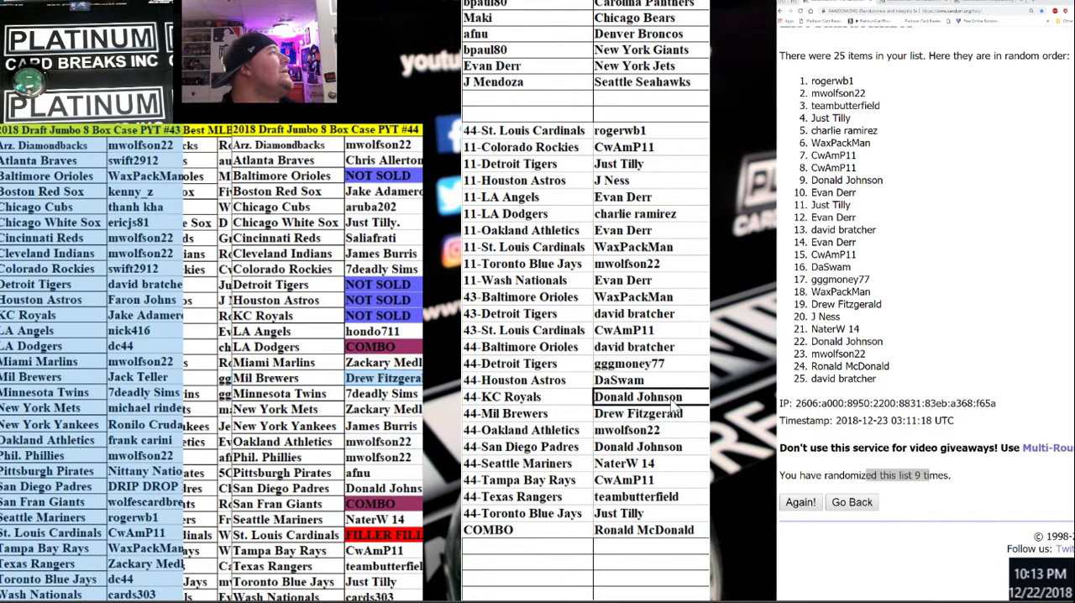
pyautogui.moveTo(638, 396); pyautogui.dragTo(638, 364)
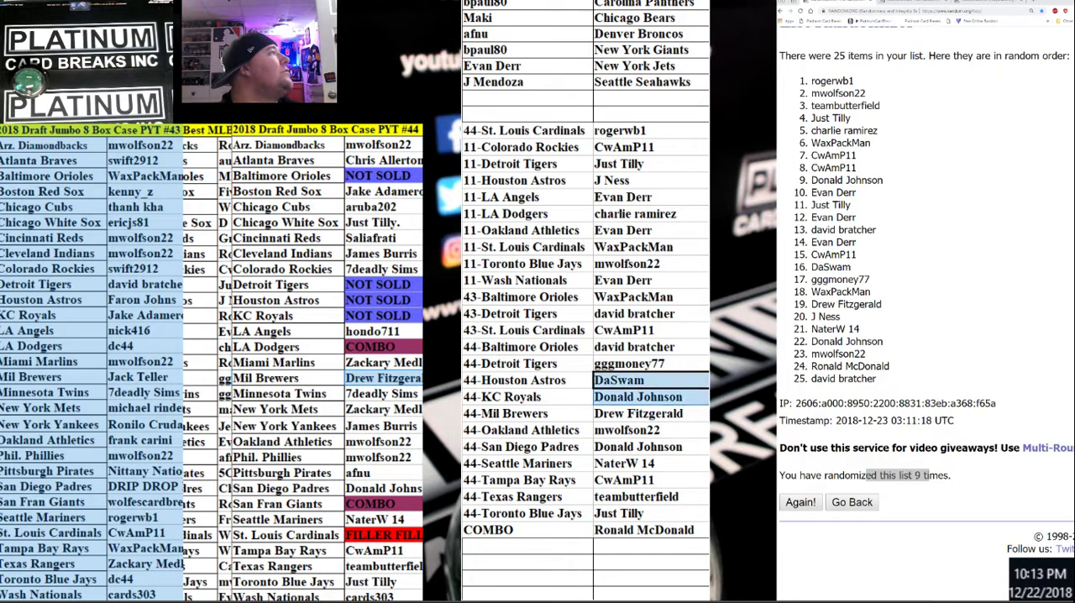
pyautogui.moveTo(378, 286); pyautogui.dragTo(395, 313)
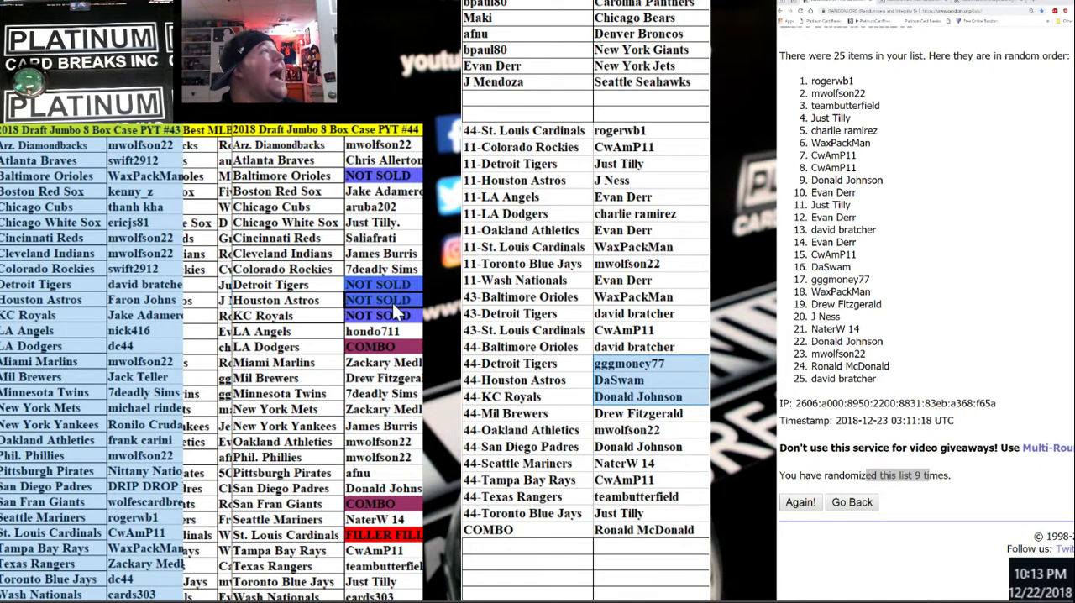
pyautogui.hotkey('ctrl', 'v')
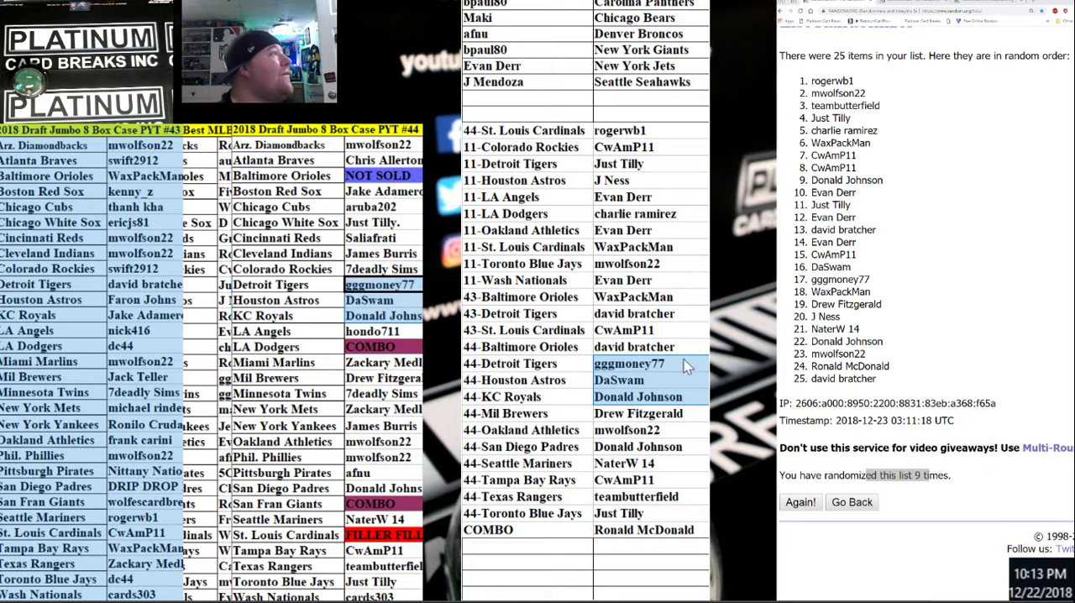
pyautogui.click(634, 347)
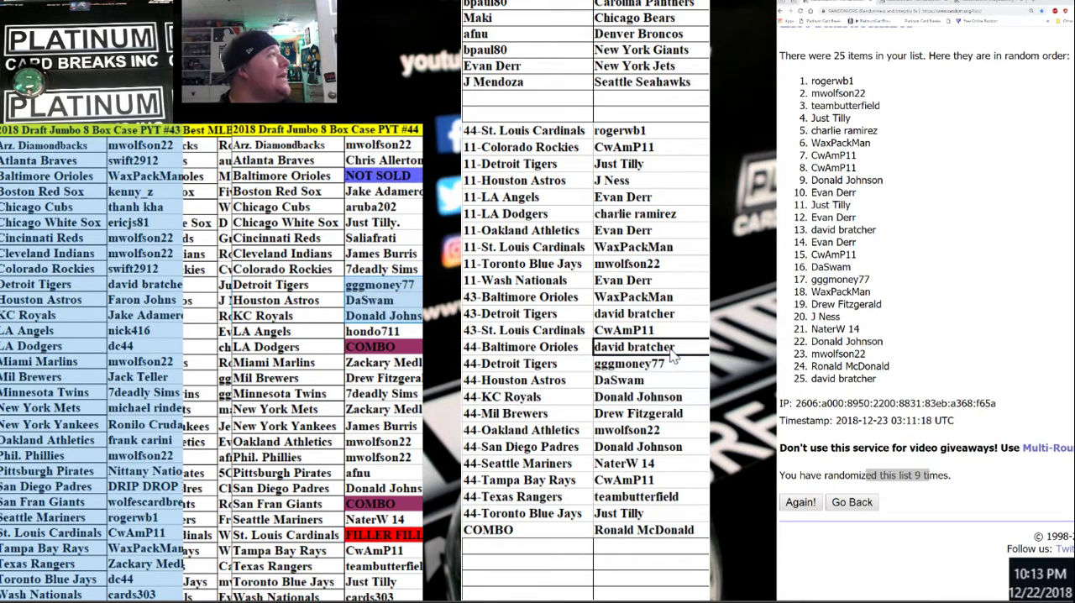
pyautogui.click(378, 176)
pyautogui.hotkey('ctrl', 'v')
pyautogui.hotkey('ctrl', 'z')
pyautogui.press('Down')
pyautogui.hotkey('ctrl', 'v')
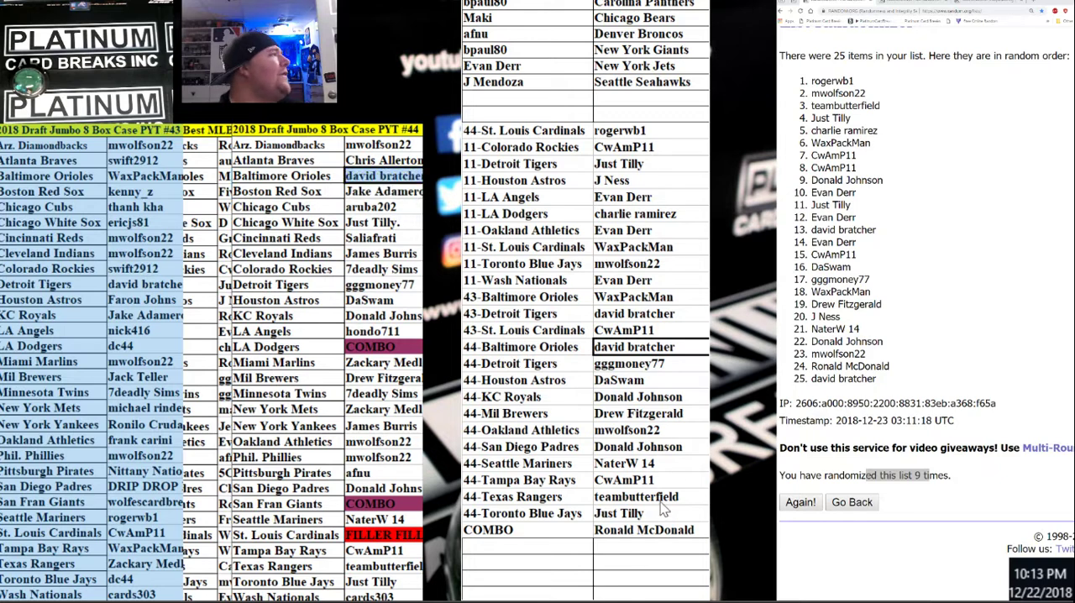
pyautogui.click(643, 132)
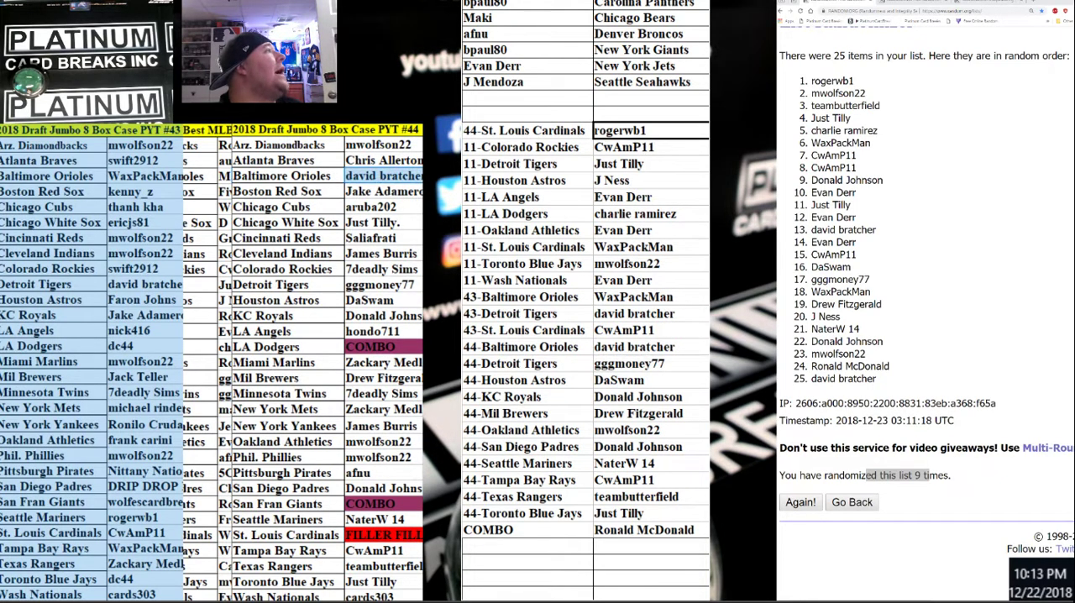
pyautogui.hotkey('ctrl', 'c')
pyautogui.click(382, 535)
pyautogui.hotkey('ctrl', 'v')
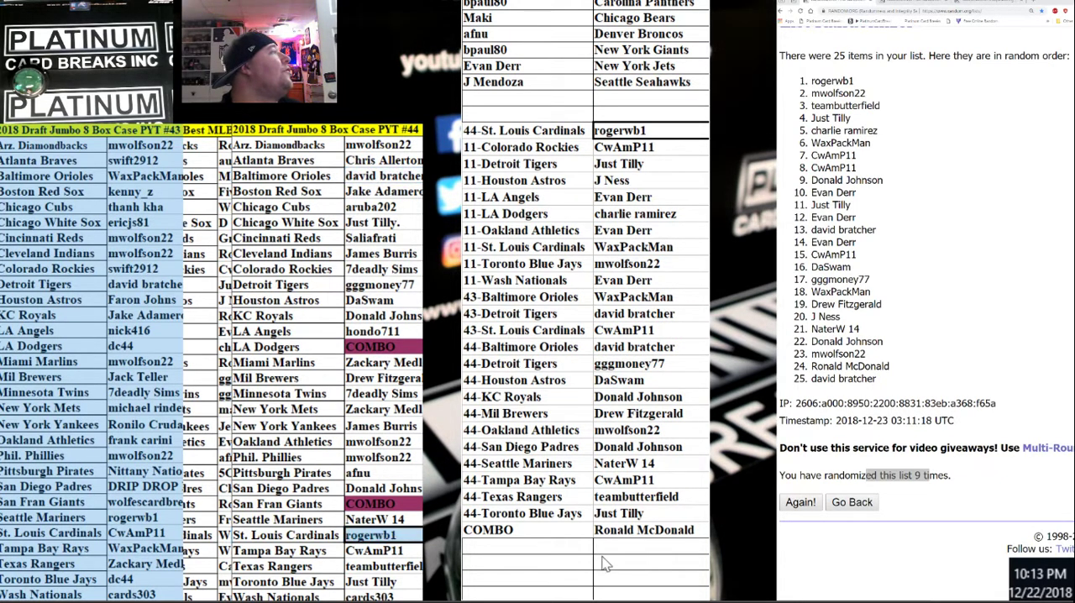
pyautogui.click(639, 531)
pyautogui.hotkey('ctrl', 'c')
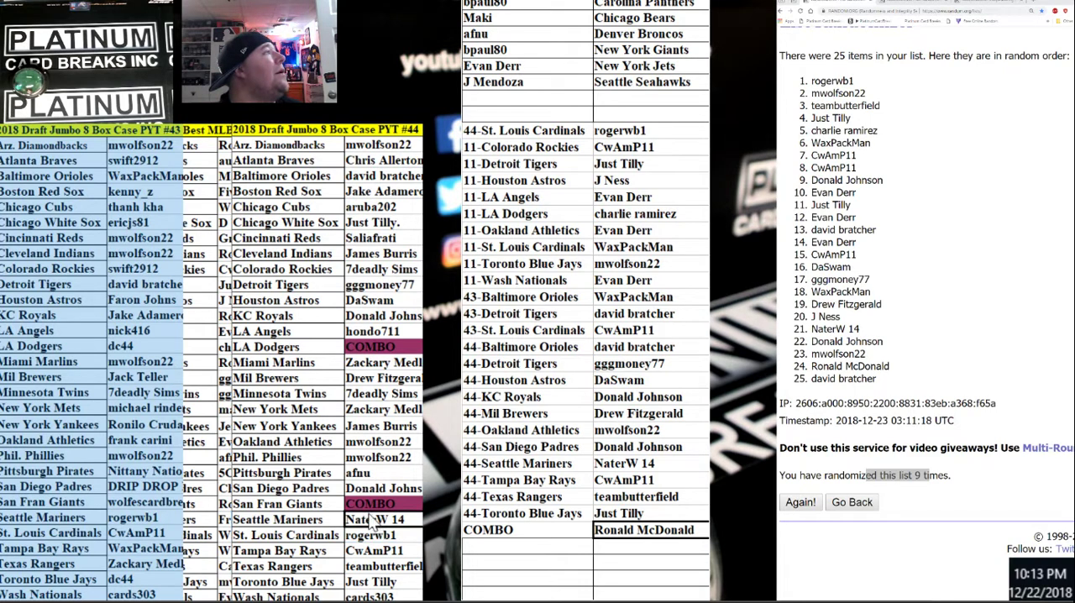
pyautogui.click(373, 504)
pyautogui.hotkey('ctrl', 'v')
pyautogui.click(385, 347)
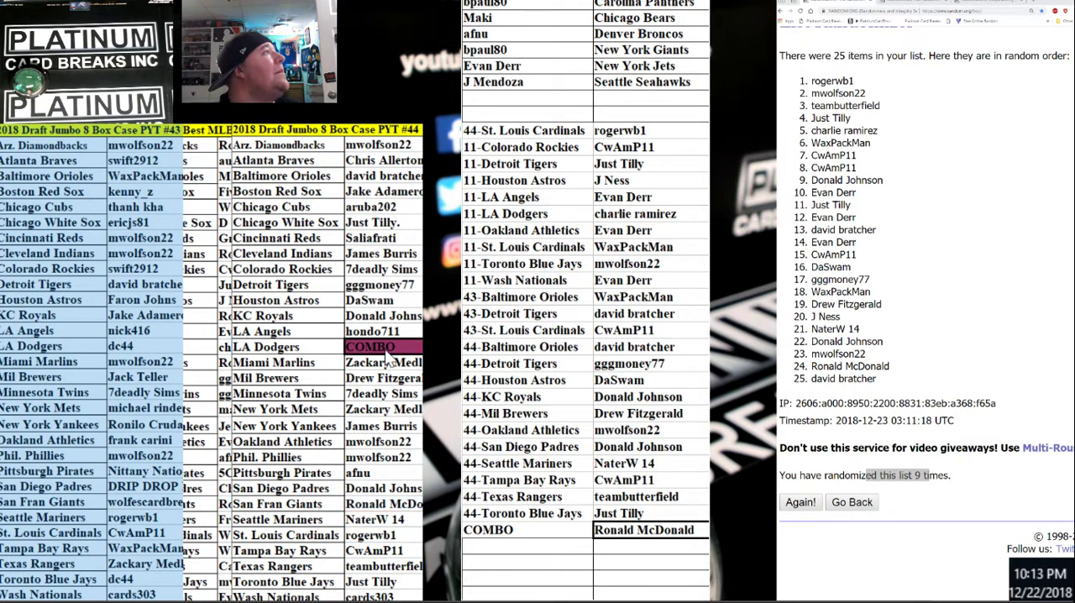
pyautogui.hotkey('ctrl', 'v')
pyautogui.hotkey('ctrl', 'a')
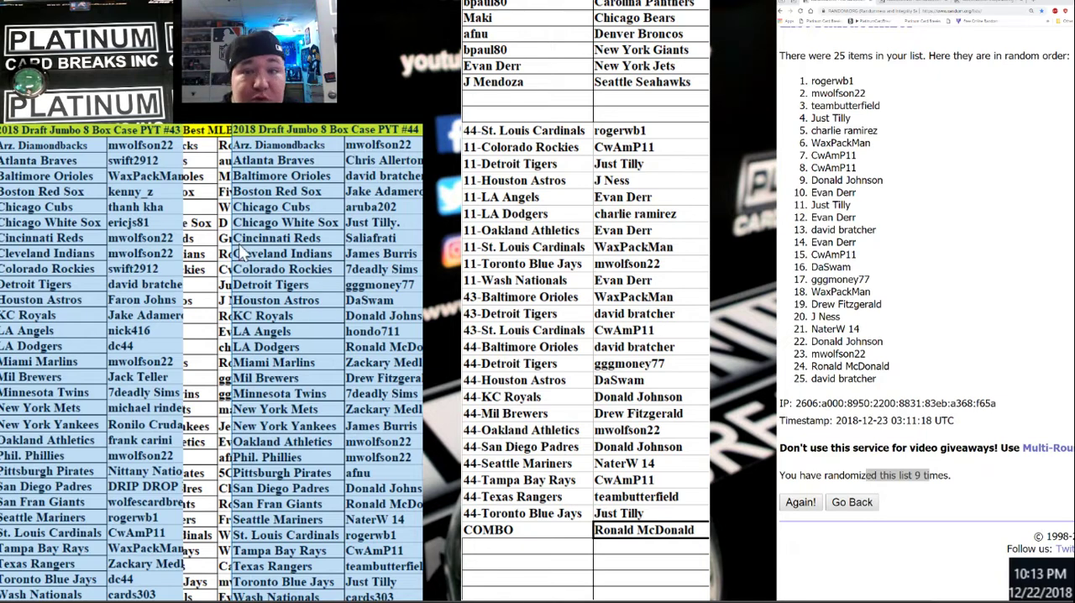
pyautogui.moveTo(880, 475); pyautogui.dragTo(945, 475)
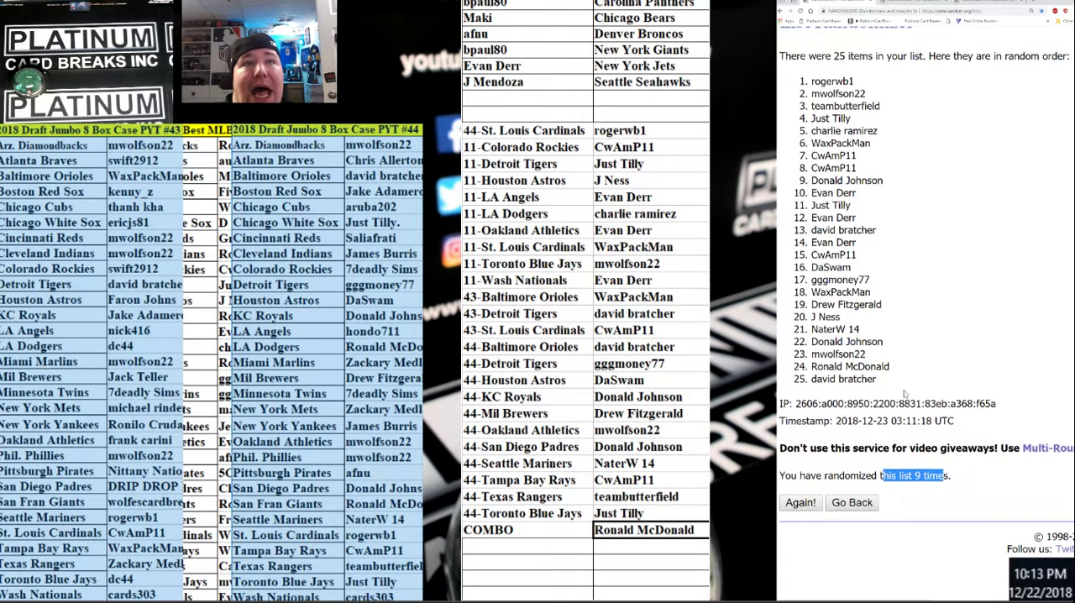
pyautogui.scroll(1, 901, 393)
pyautogui.scroll(2, 902, 392)
# - Return to the earlier shuffled team order, 44-St. Louis Cardinals through 44-Baltimore Orioles
pyautogui.hotkey('ctrl', 'Tab')
pyautogui.scroll(-2, 947, 324)
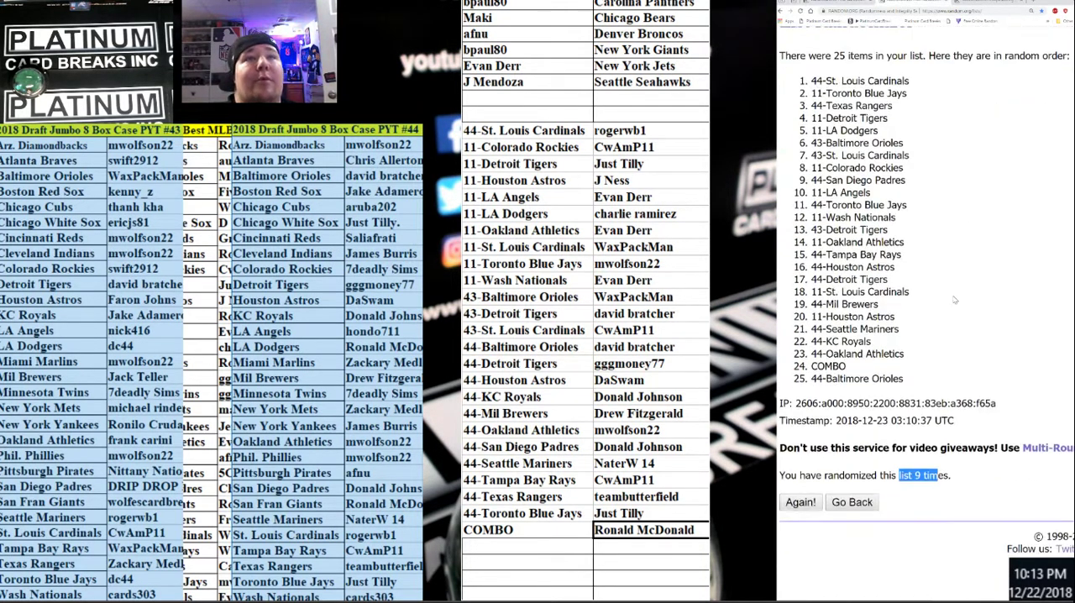
pyautogui.scroll(3, 946, 324)
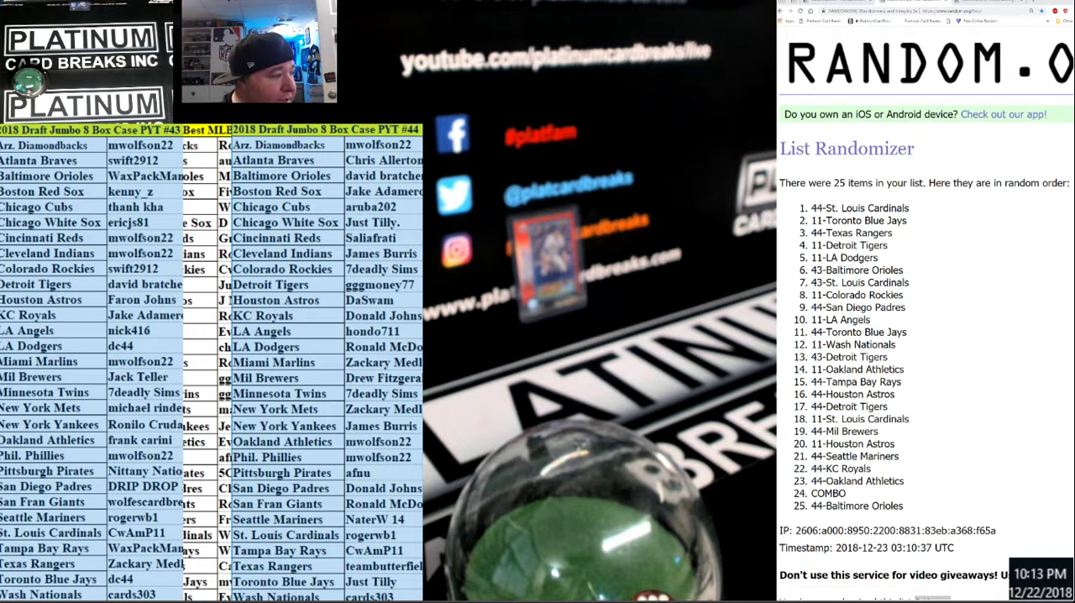
# - Position the PYT #44 and Best MLB Case PYT #11 lists side by side beside PYT #43
pyautogui.moveTo(327, 129); pyautogui.dragTo(592, 108)
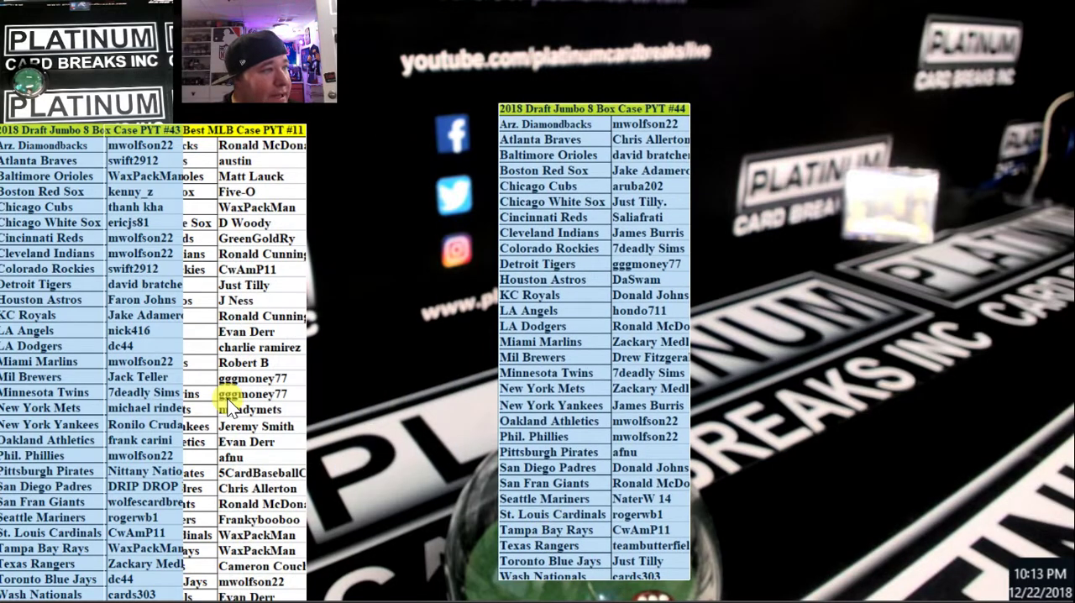
pyautogui.moveTo(230, 408); pyautogui.dragTo(361, 412)
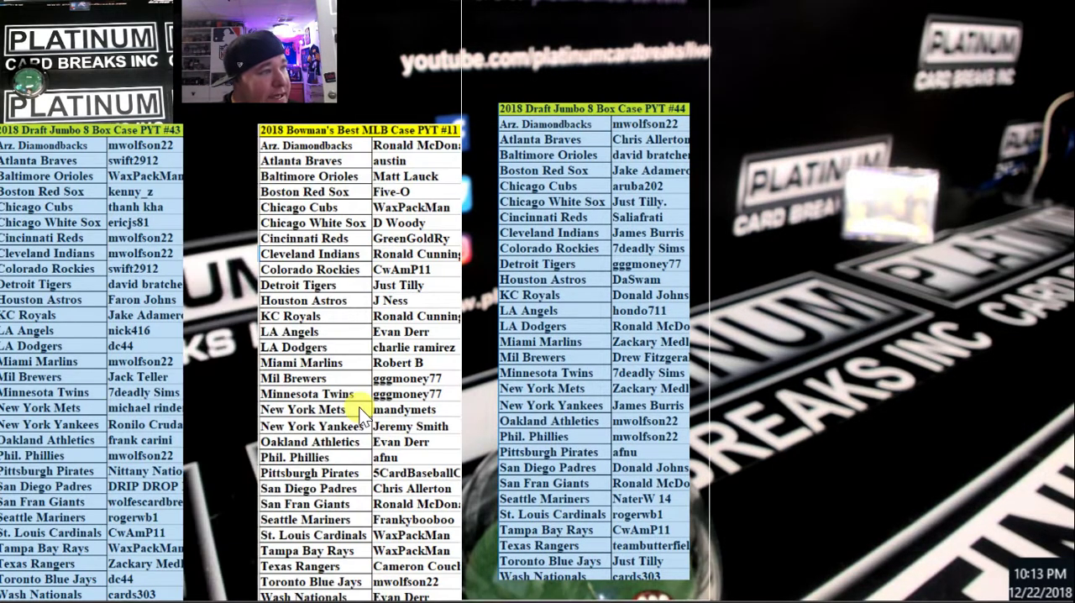
pyautogui.moveTo(546, 420)
pyautogui.mouseDown()
pyautogui.moveTo(513, 475)
pyautogui.moveTo(545, 432)
pyautogui.mouseUp()
pyautogui.moveTo(453, 446); pyautogui.dragTo(350, 460)
pyautogui.moveTo(571, 446); pyautogui.dragTo(510, 440)
pyautogui.moveTo(252, 67); pyautogui.dragTo(987, 80)
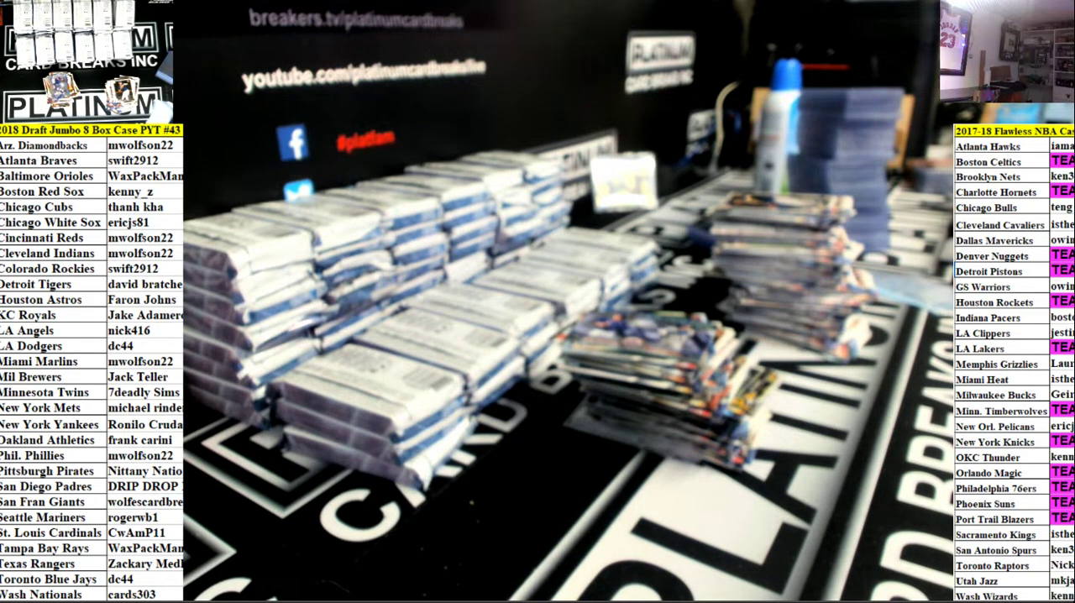
# - Open the BreakersTv Channel encoding settings and discard the half-typed bitrate change
pyautogui.click(285, 7)
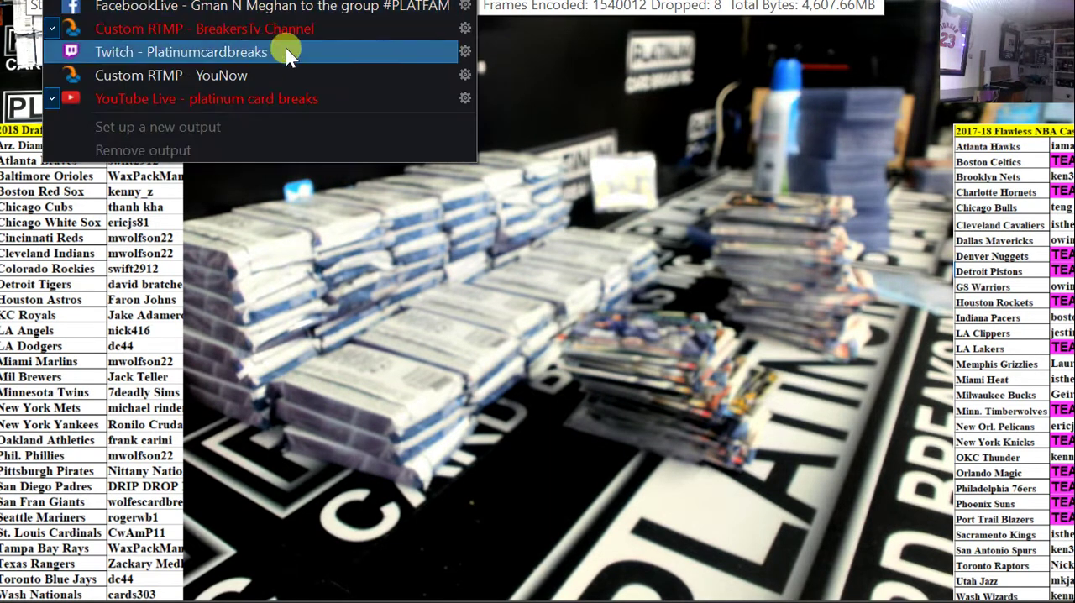
pyautogui.click(465, 28)
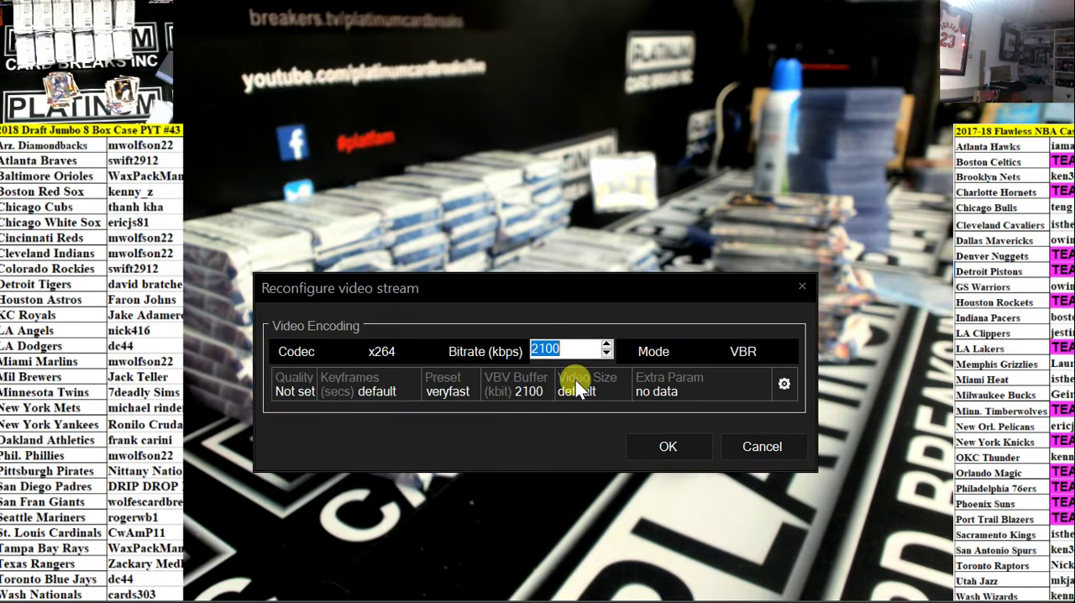
pyautogui.write('14')
pyautogui.press('Return')
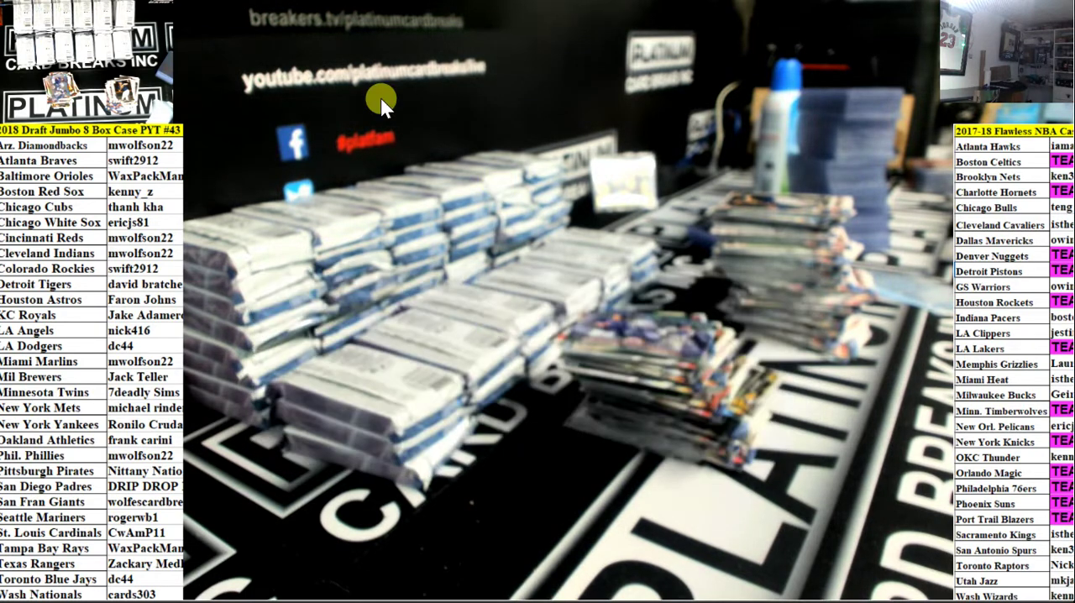
# - Set the BreakersTv Channel stream's encoding quality to 10 in the advanced options
pyautogui.click(74, 80)
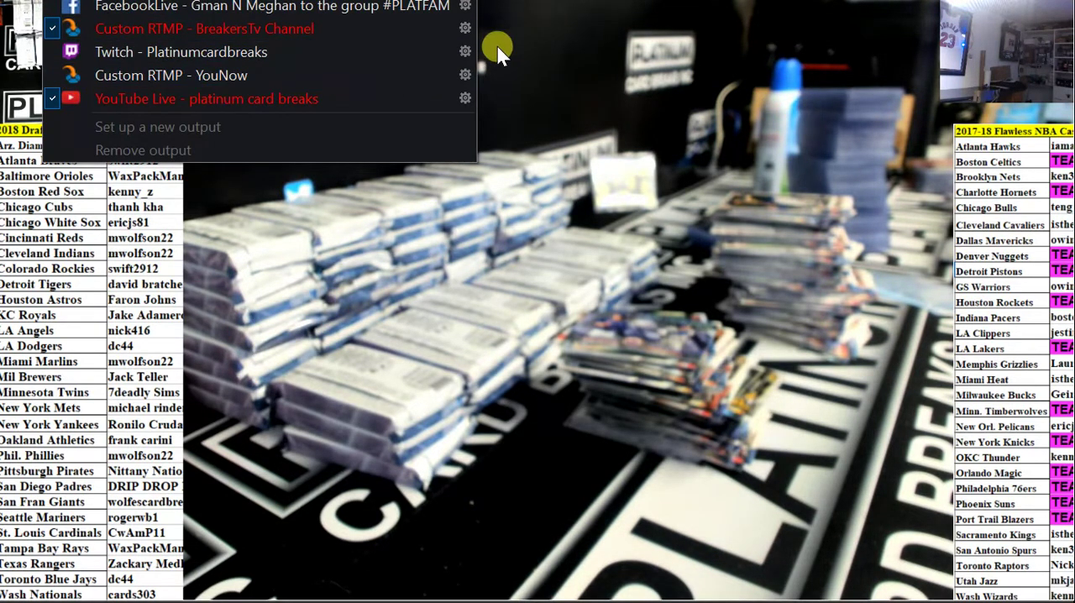
pyautogui.click(465, 30)
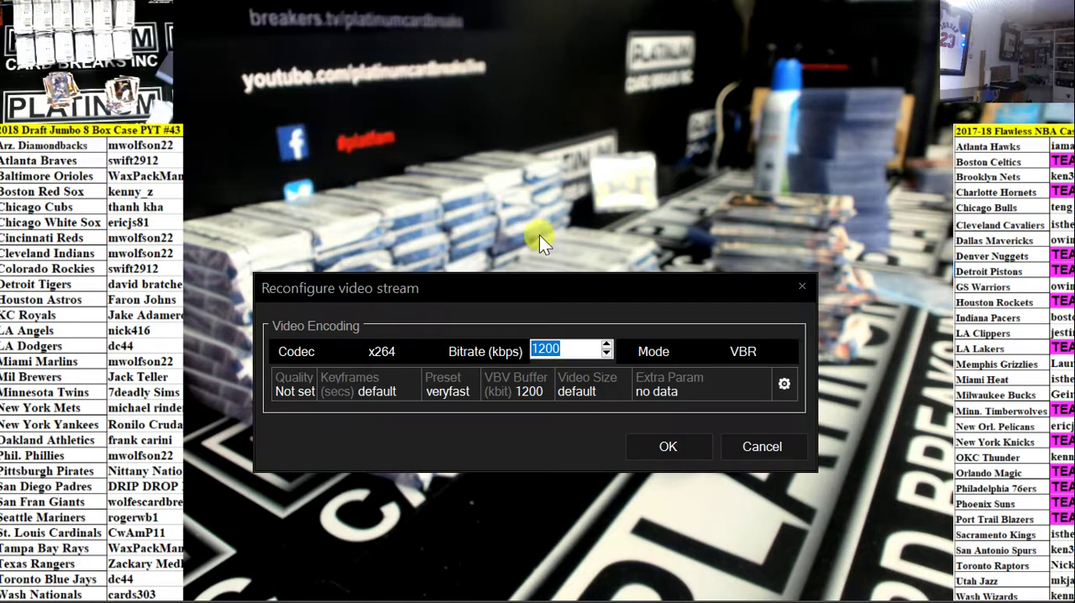
pyautogui.click(779, 385)
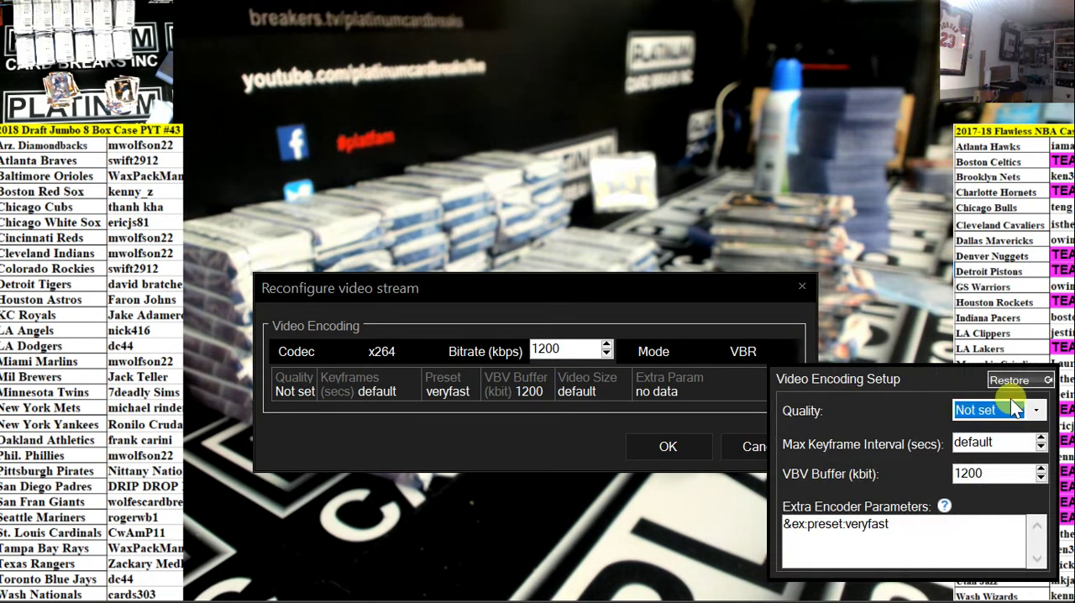
pyautogui.click(1035, 410)
pyautogui.click(991, 598)
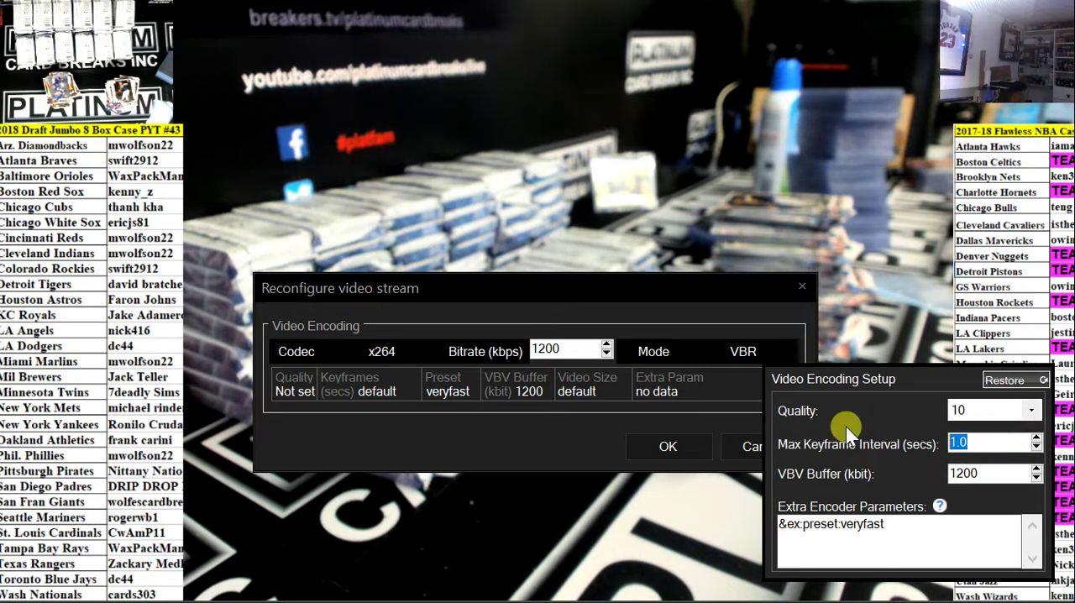
pyautogui.write('10.1')
# - Confirm quality 10, 0-second keyframe interval and 1200 kbps, then recheck the saved settings
pyautogui.click(808, 293)
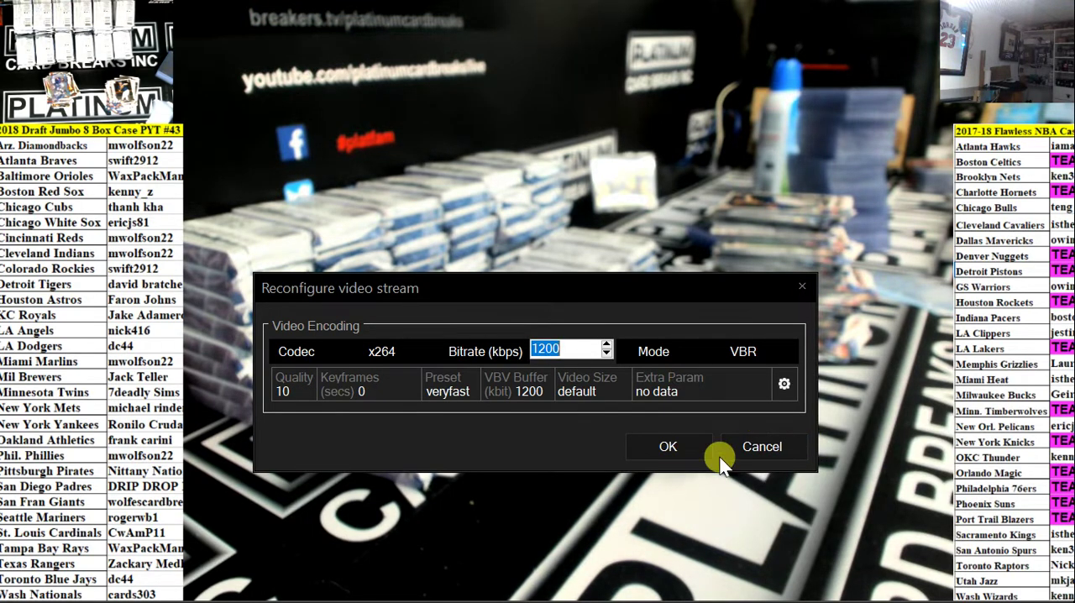
pyautogui.click(668, 446)
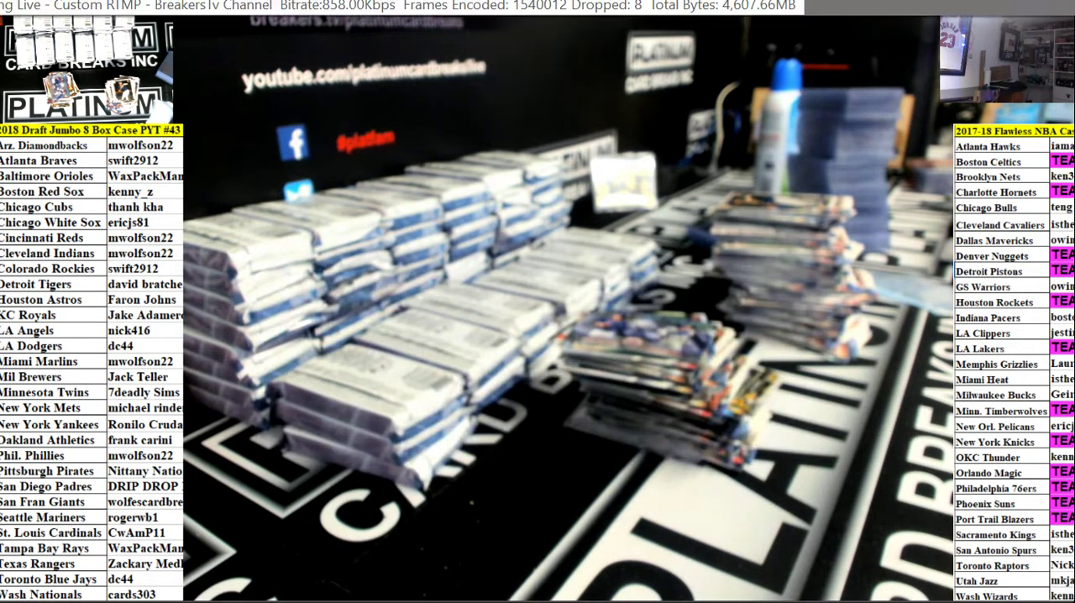
pyautogui.click(376, 7)
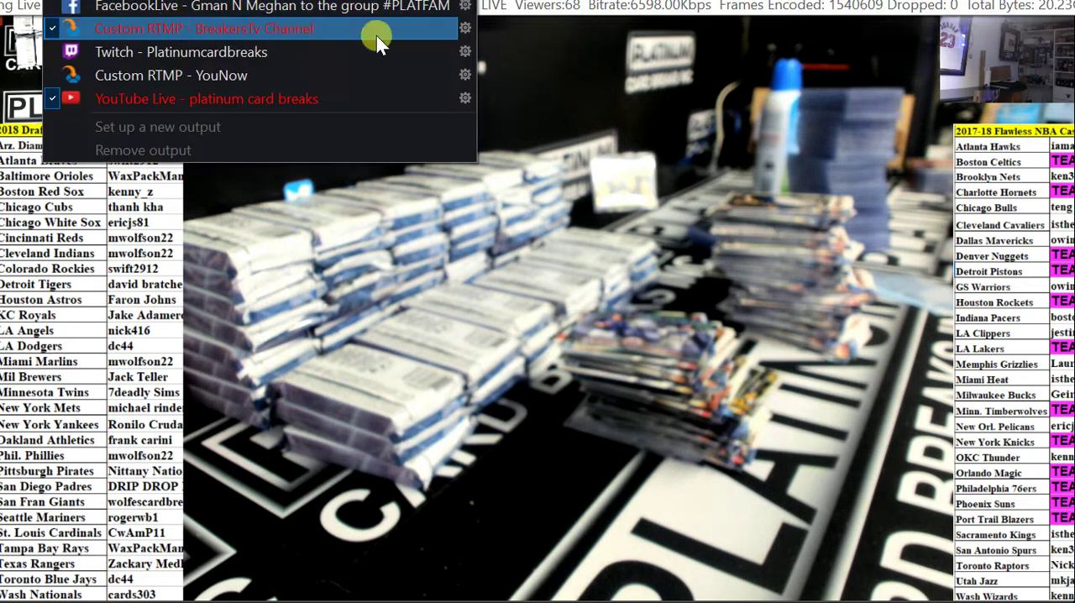
pyautogui.click(465, 29)
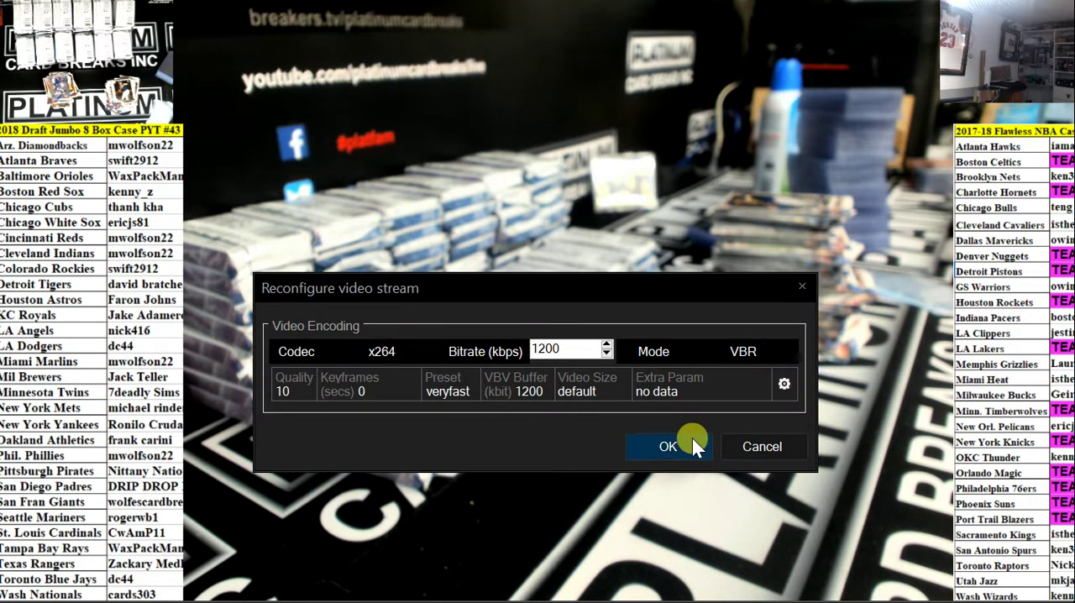
pyautogui.click(668, 446)
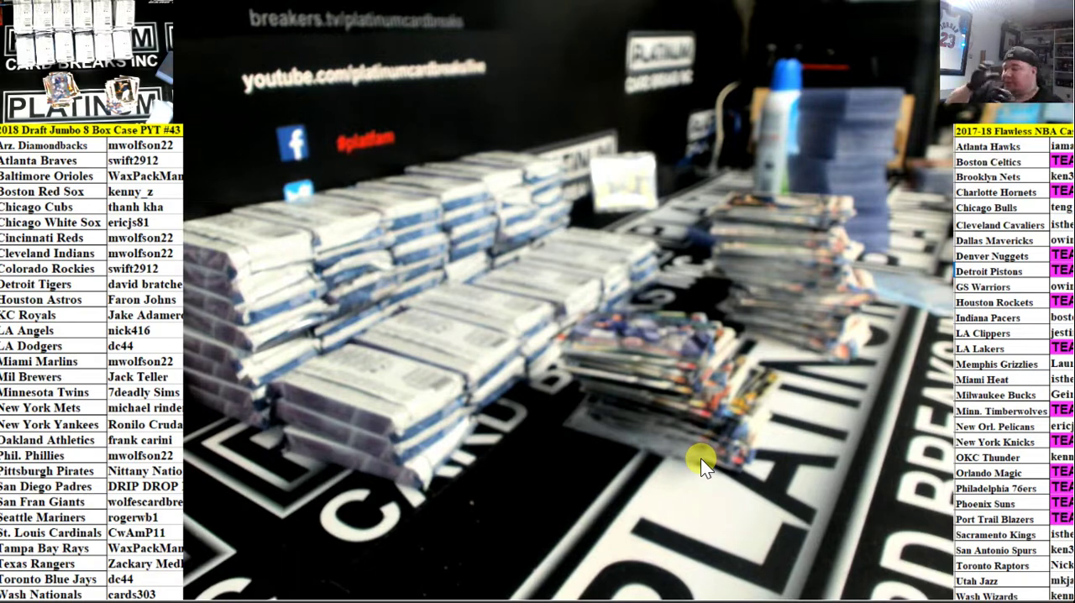